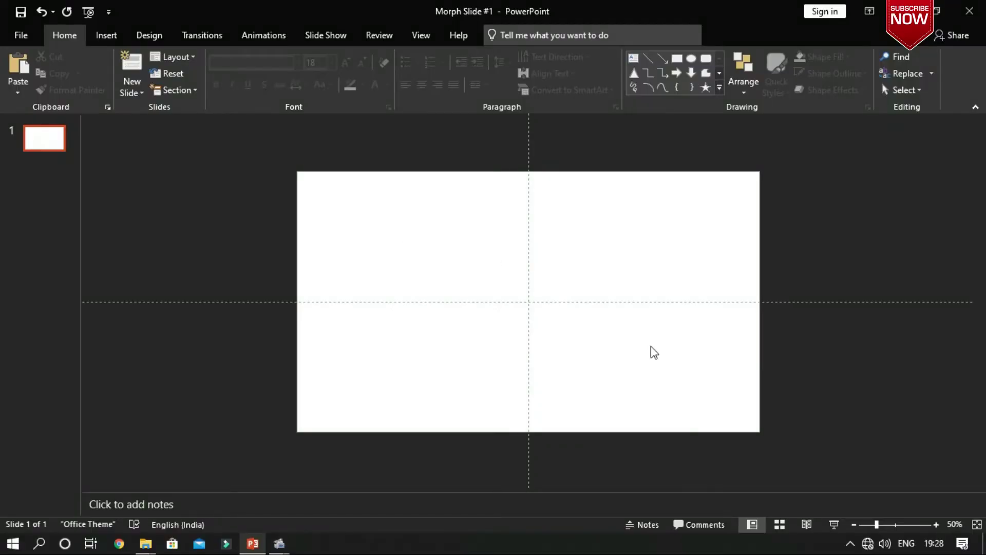
Insert photo 2, the glass office building, from D:\Slide Master\Resources onto the slide.
click(978, 524)
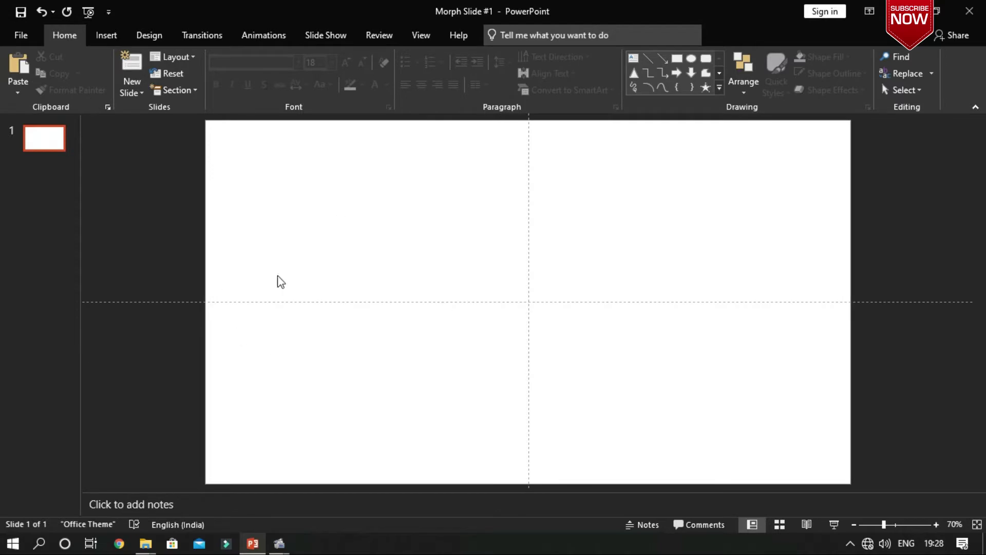
click(116, 32)
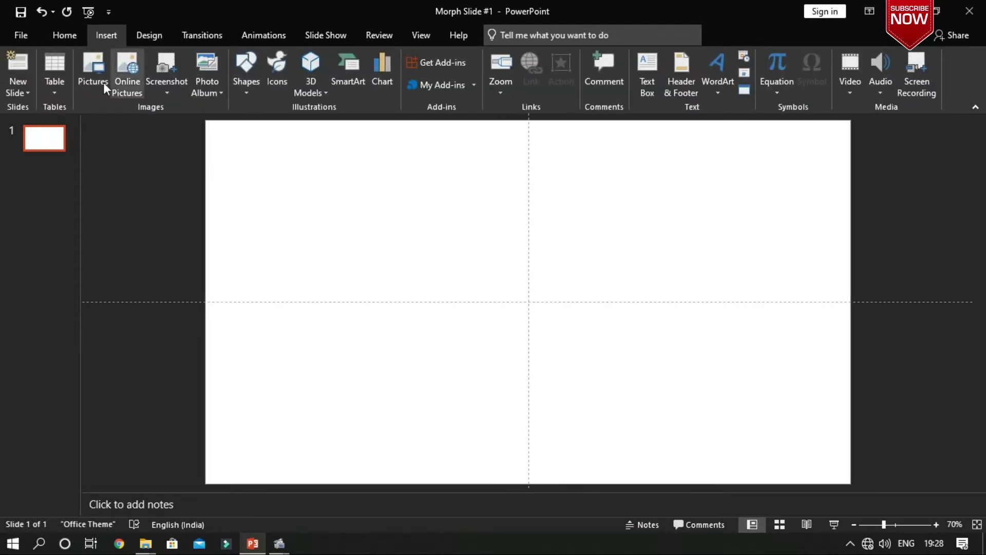
click(94, 72)
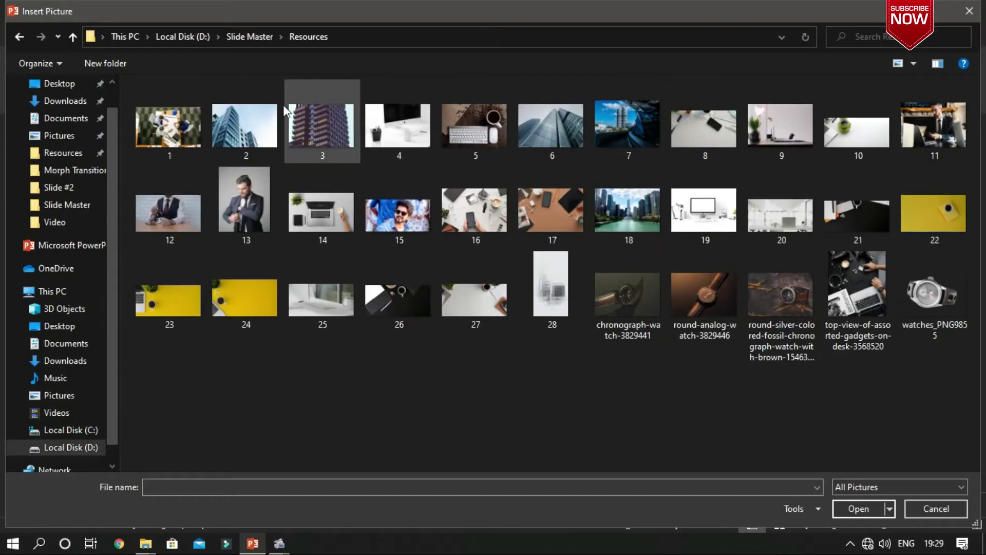
click(247, 125)
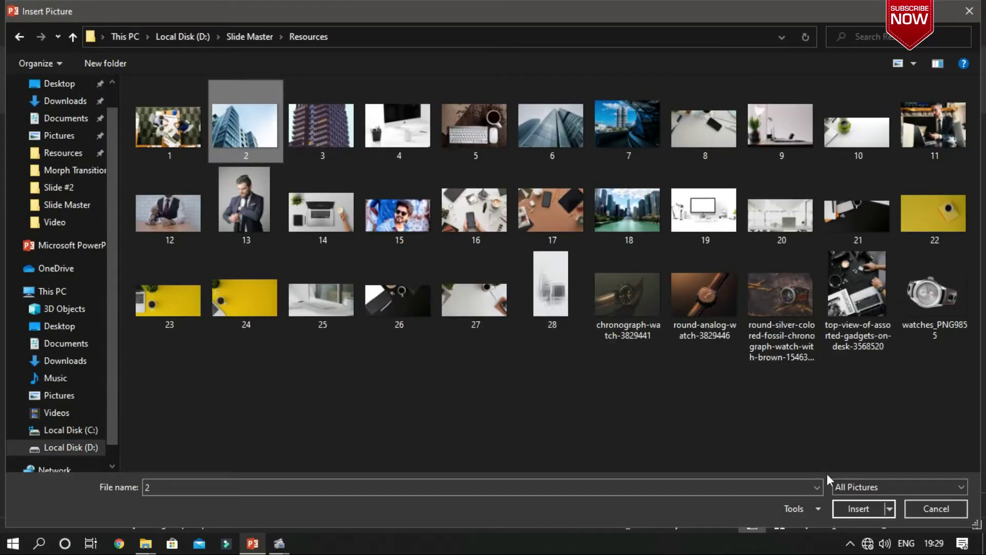
click(868, 510)
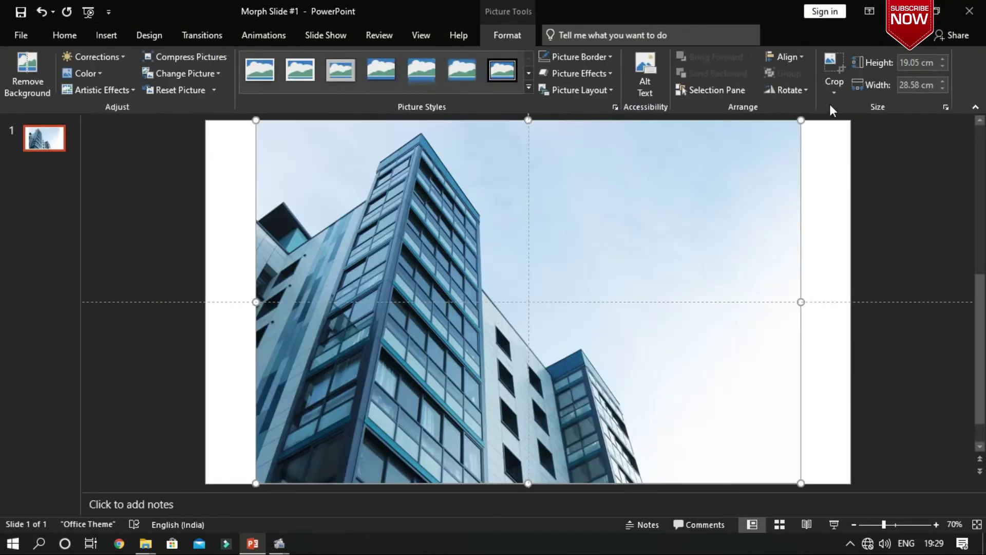
Crop the building photo to a 16:9 aspect ratio, repositioning the building inside the crop.
click(835, 94)
mouse_move(863, 141)
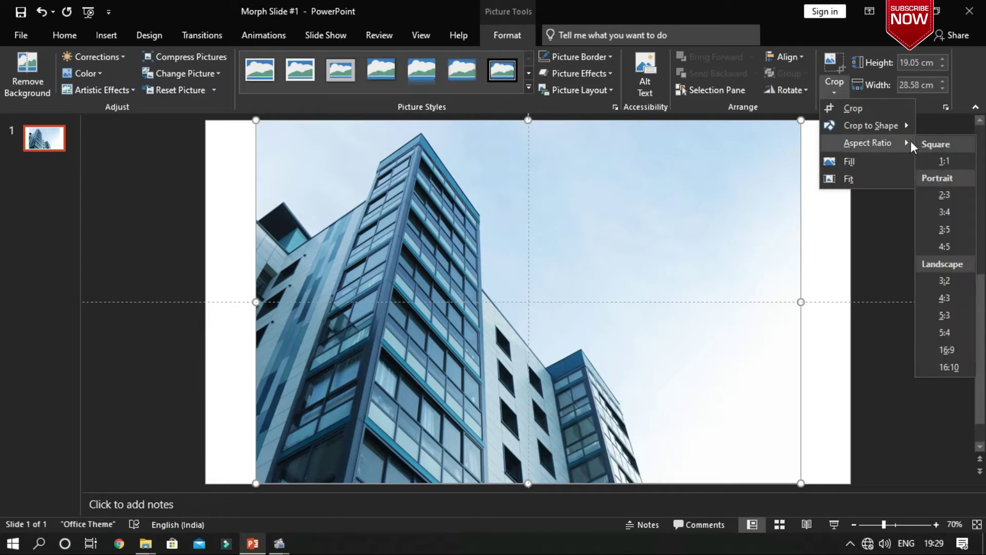
click(942, 355)
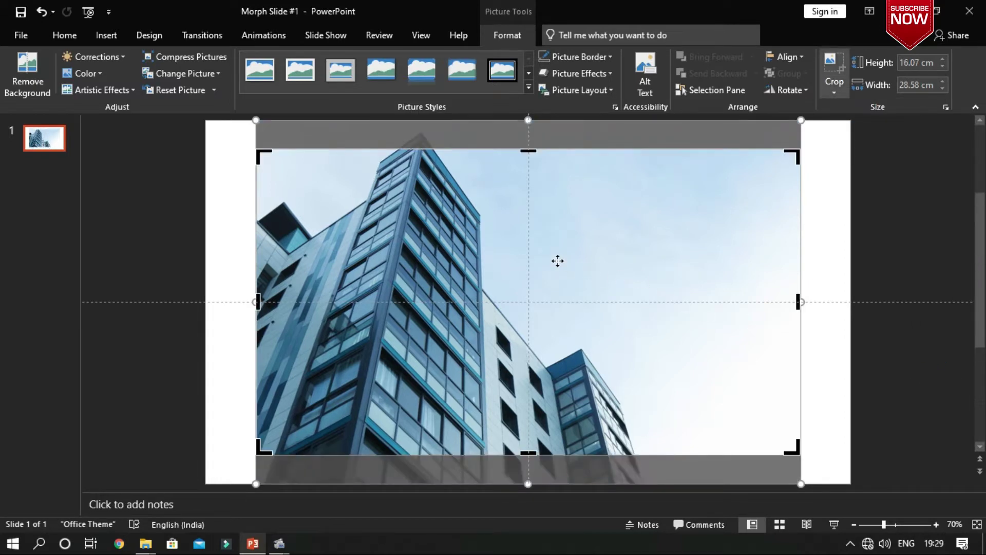
drag(553, 261, 509, 274)
click(884, 224)
Enlarge the cropped photo from the top-left corner so it fills the whole slide.
click(488, 299)
double_click(557, 299)
drag(751, 427, 849, 483)
click(867, 360)
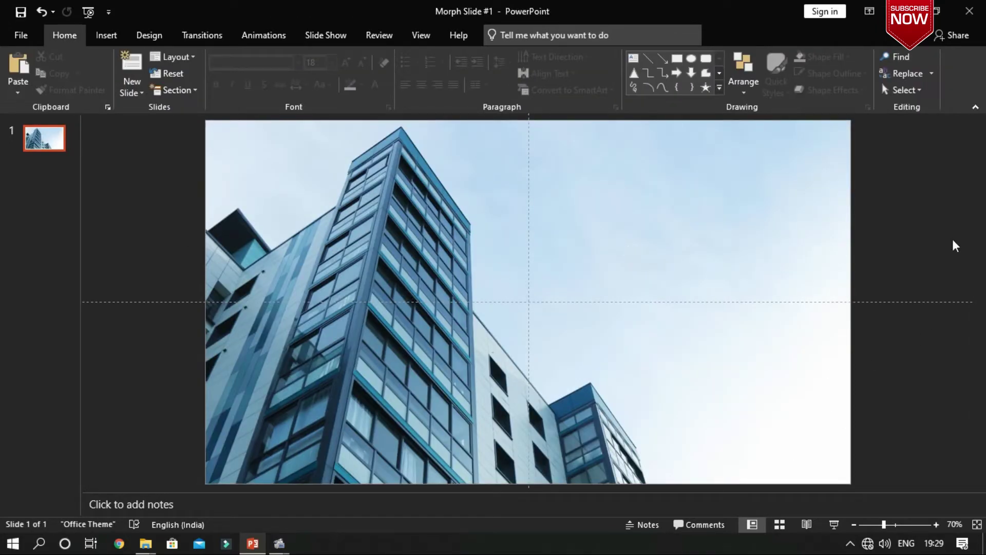
Save the presentation and open the Format Picture settings for the building photo.
key(ctrl+s)
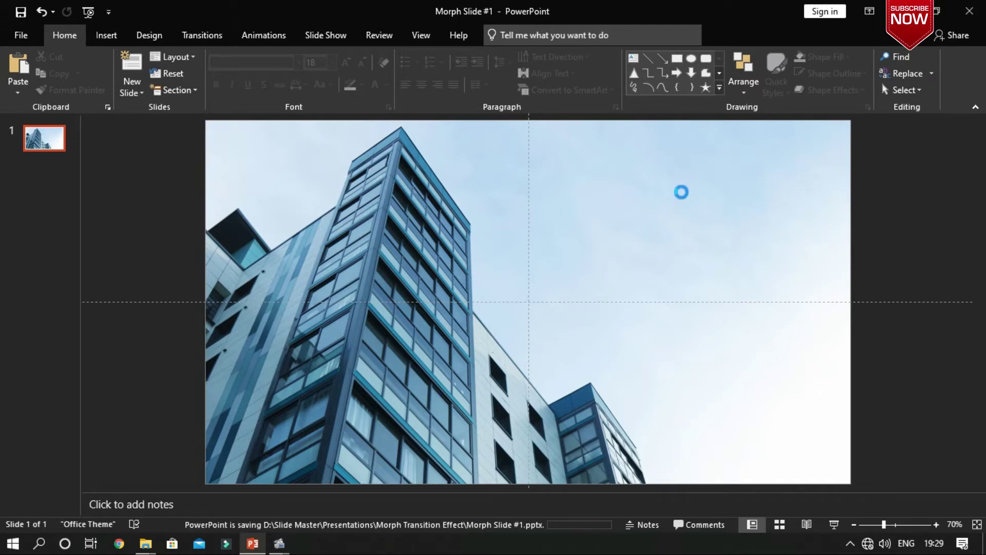
click(682, 194)
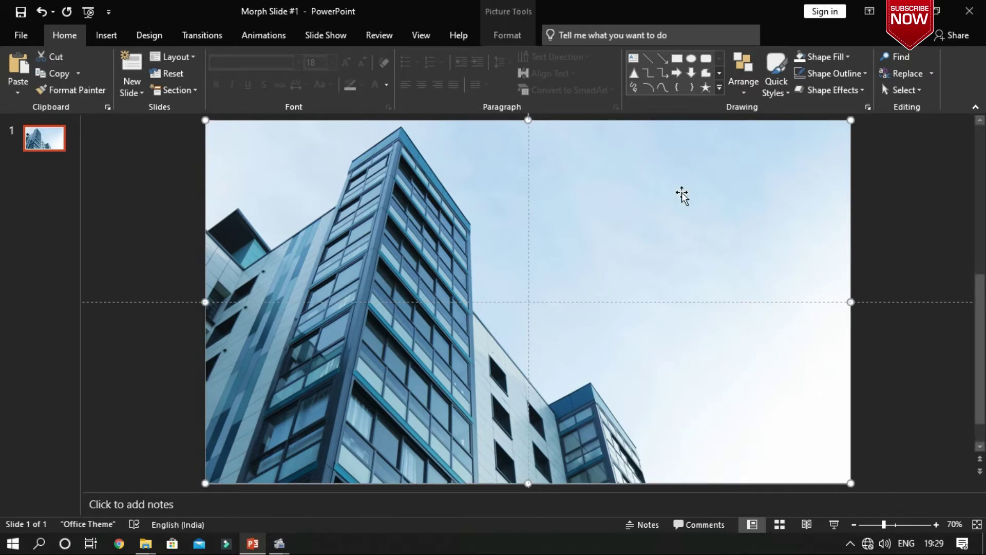
right_click(682, 192)
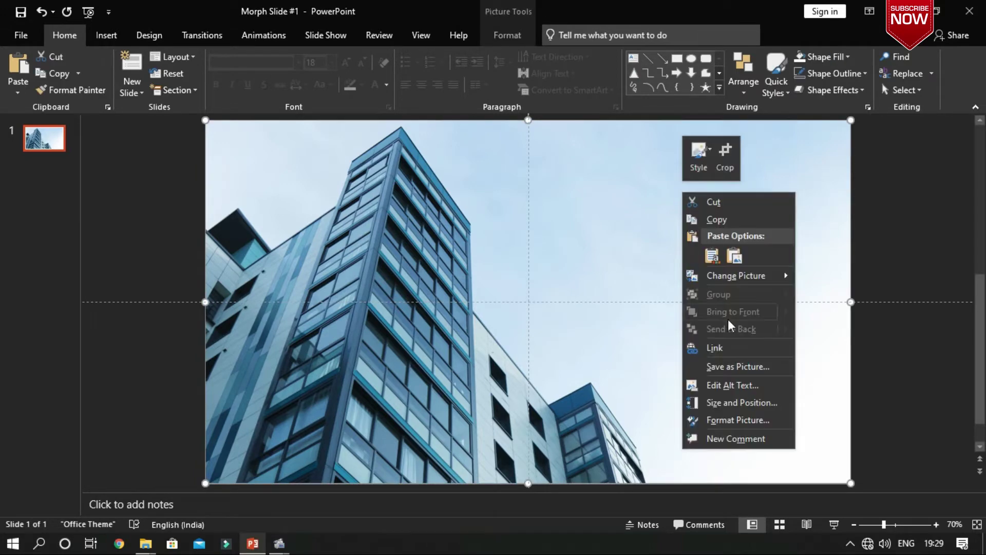
click(740, 422)
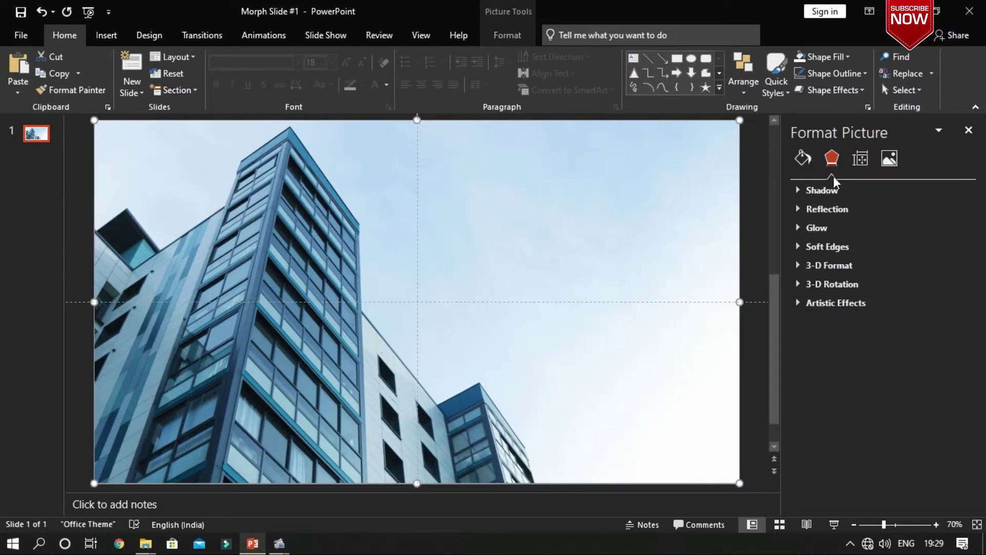
click(890, 160)
click(889, 190)
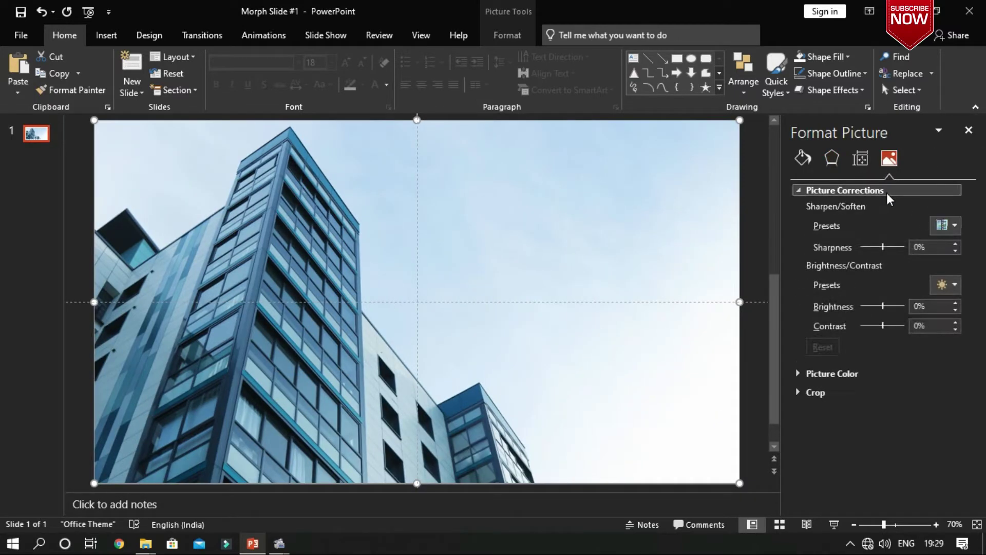
click(951, 226)
click(951, 226)
Set the photo's colour saturation to 400%, close the pane and save.
click(832, 375)
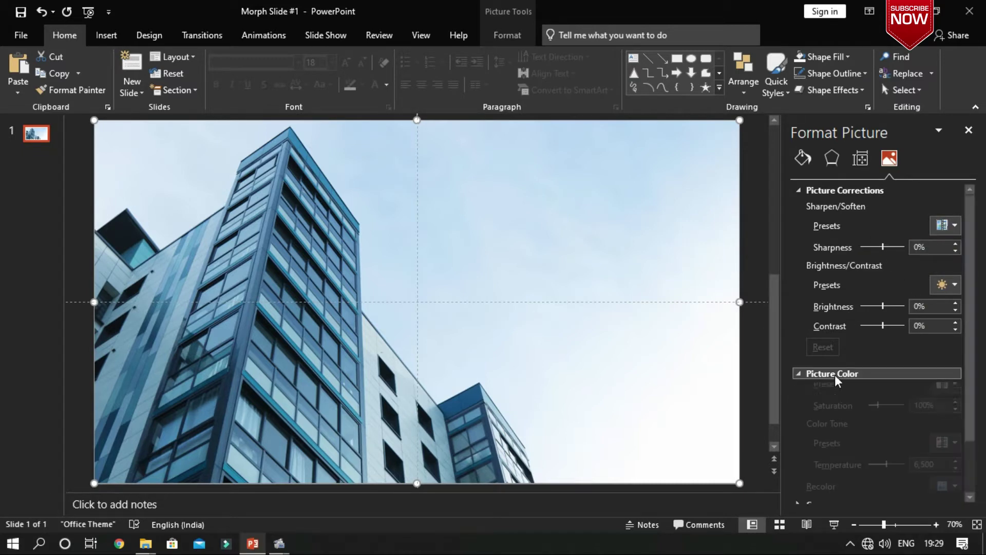
click(953, 409)
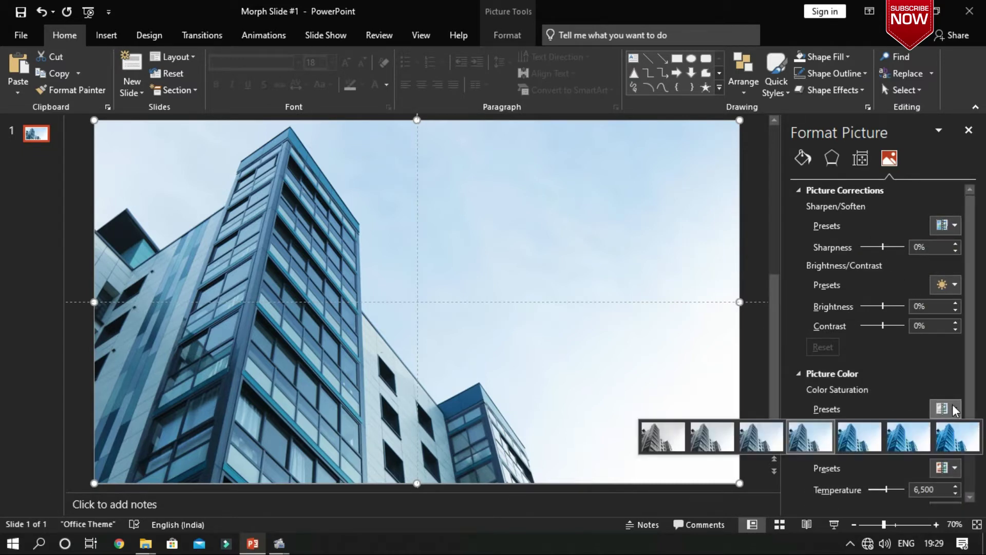
key(Escape)
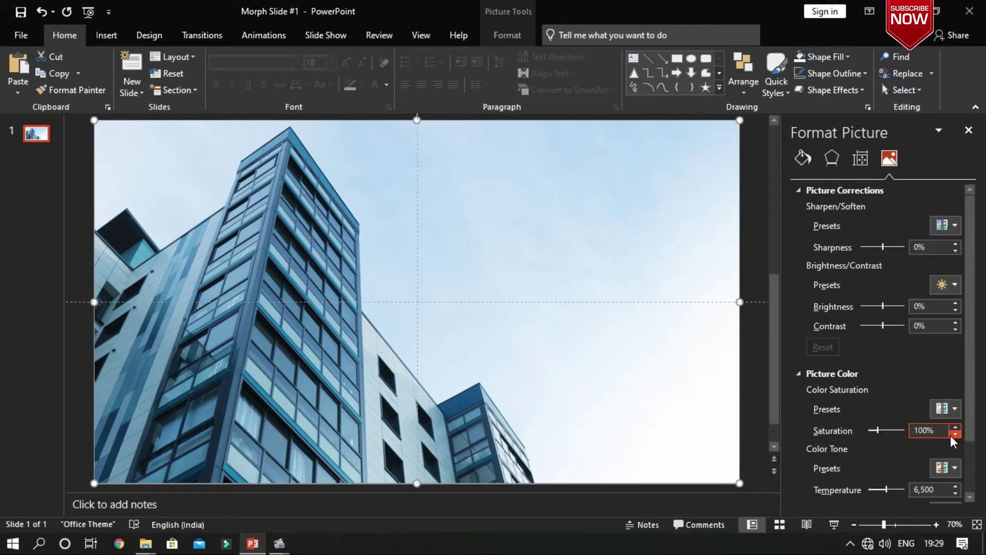
double_click(923, 430)
text(400)
key(Return)
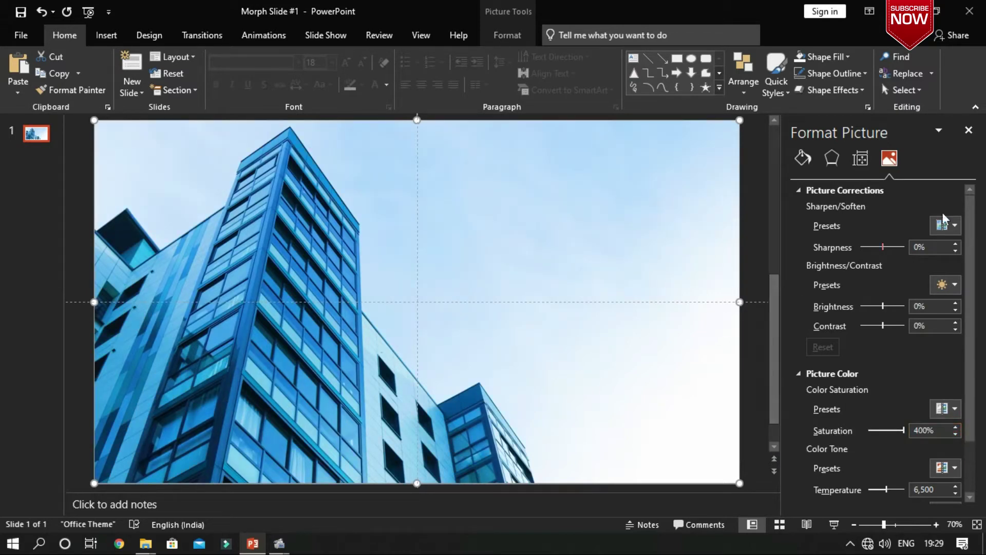
click(969, 130)
click(861, 236)
key(ctrl+s)
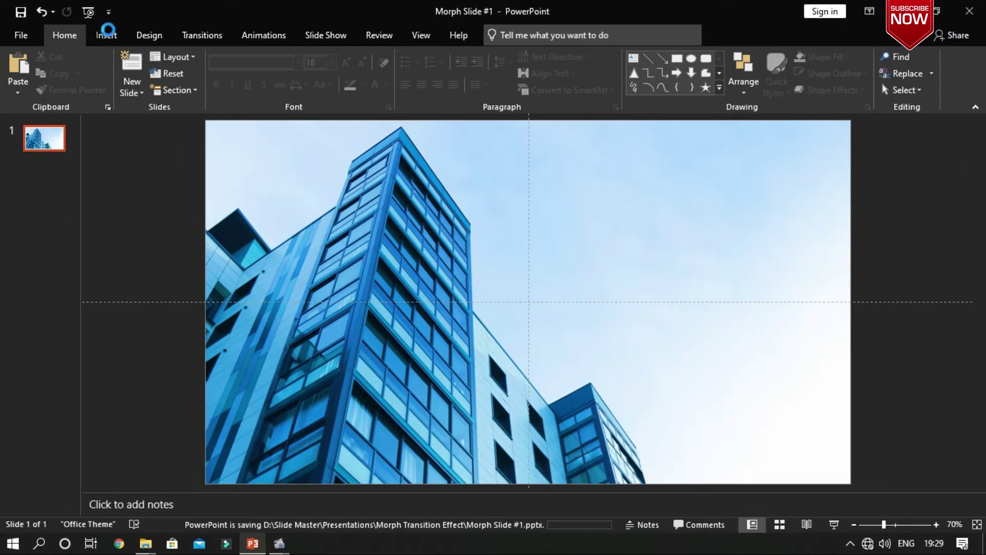
Draw a rectangle and stretch it to the slide's corners and edges to cover the slide.
click(107, 35)
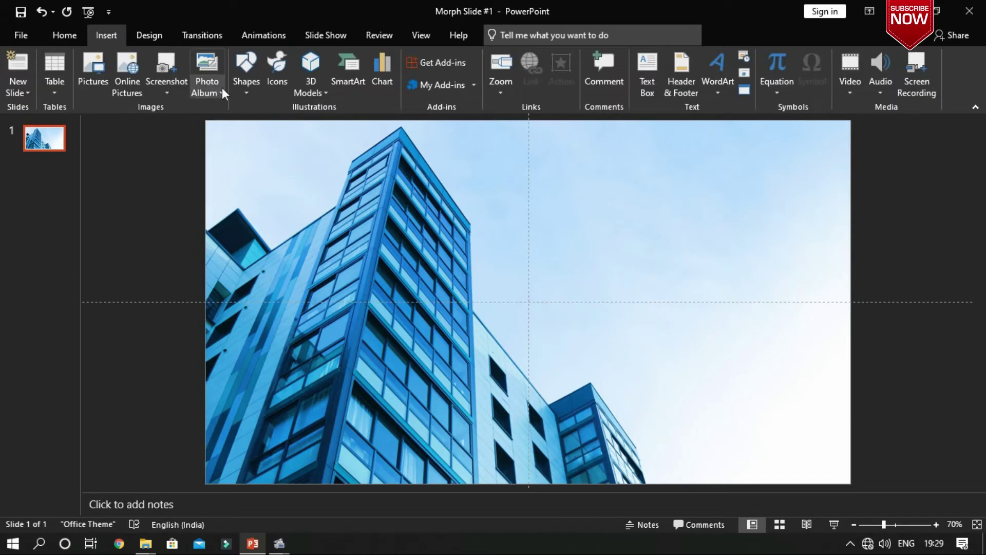
click(239, 90)
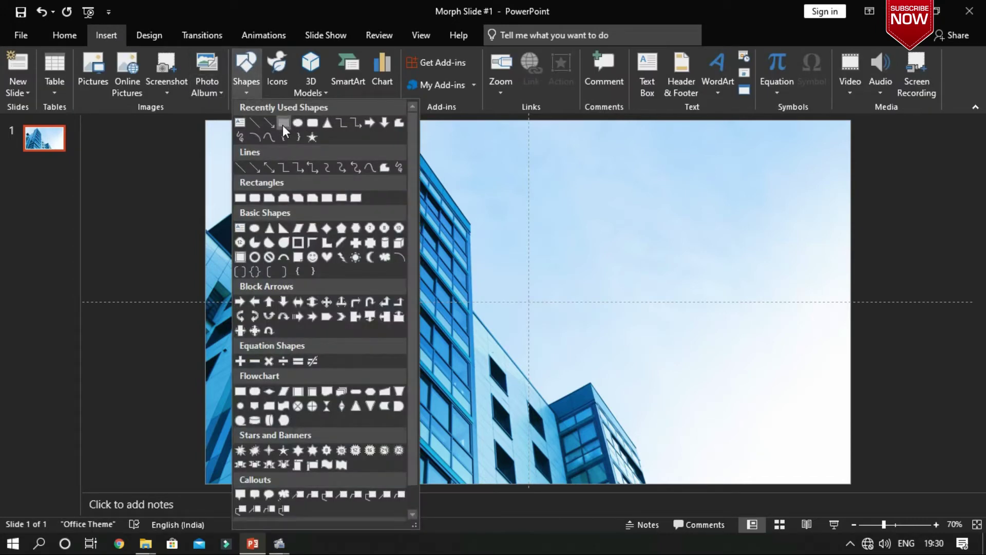
click(283, 124)
drag(276, 141, 528, 295)
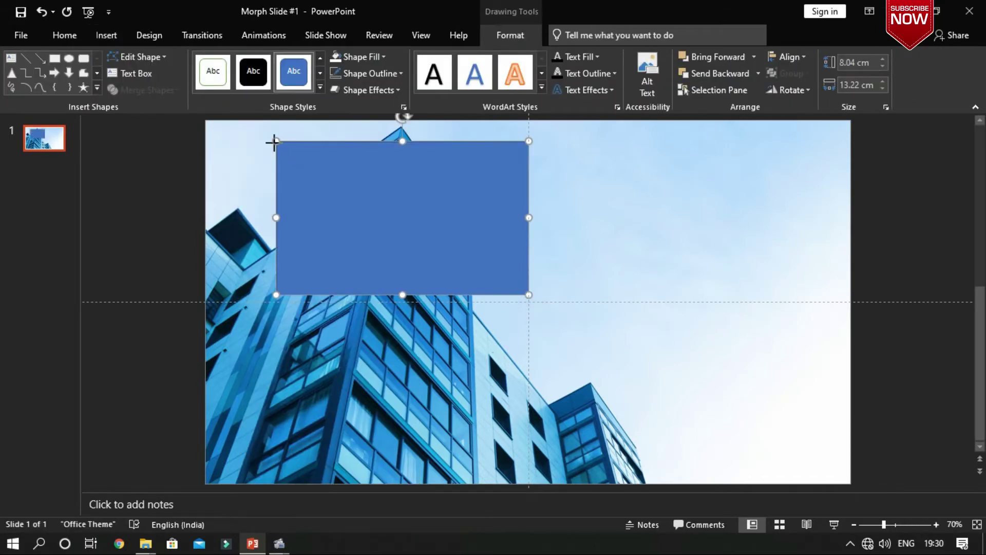
drag(274, 141, 206, 120)
drag(367, 295, 341, 483)
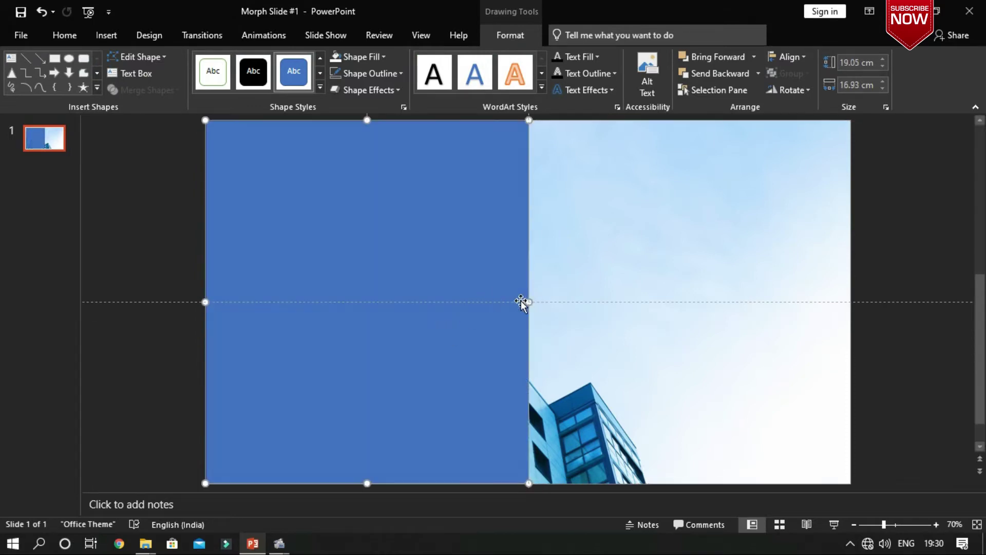
drag(529, 301, 848, 319)
Select the full-slide rectangle and open its Format Shape settings.
click(896, 236)
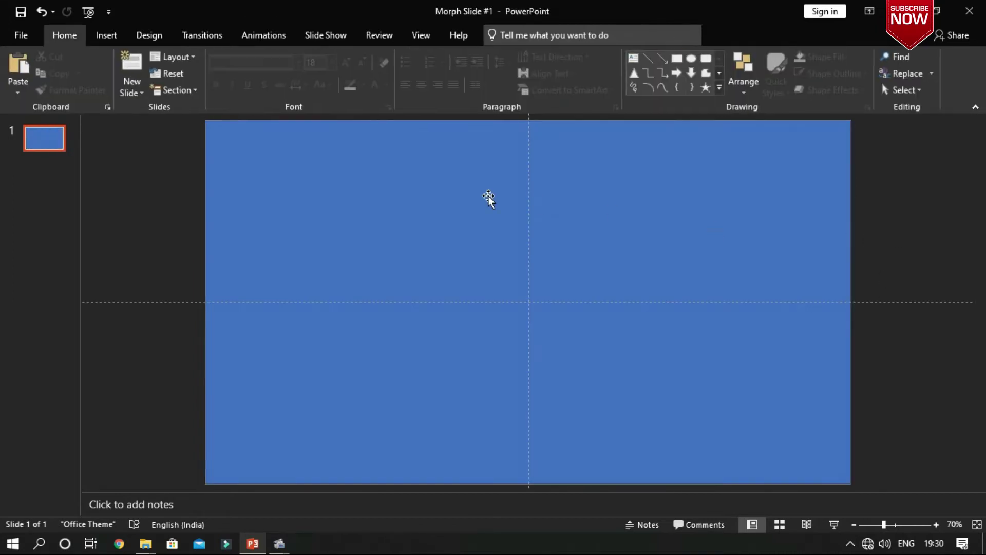
click(439, 190)
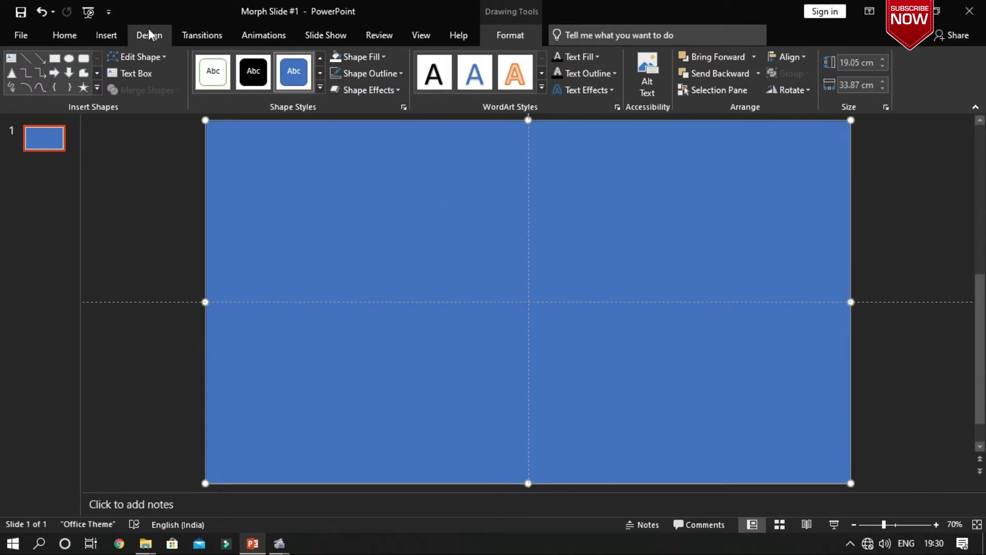
click(112, 33)
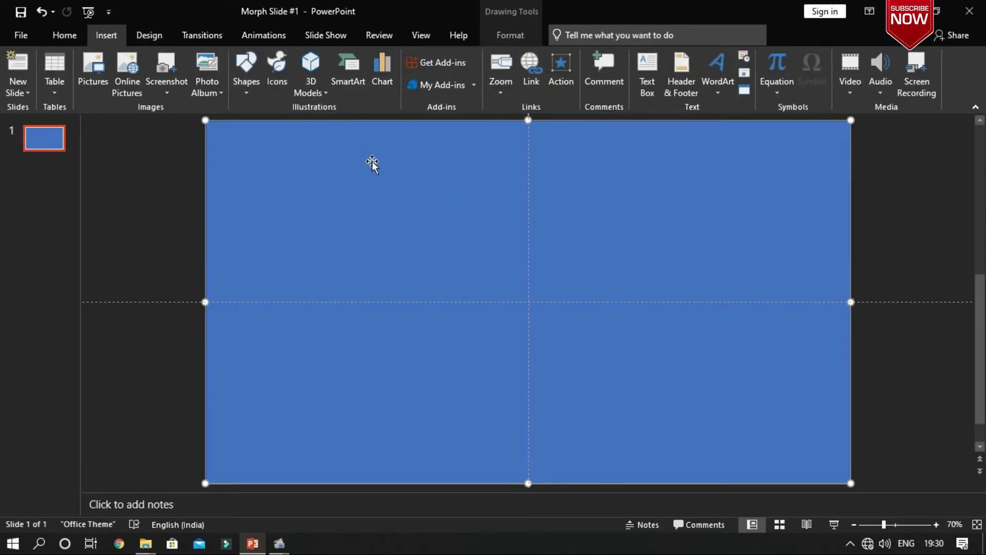
click(510, 34)
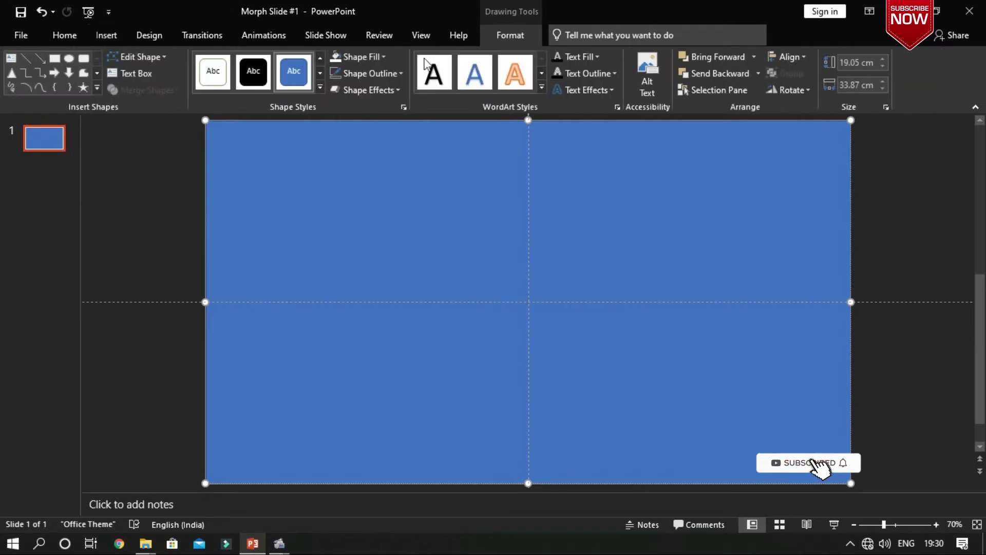
click(383, 57)
click(383, 59)
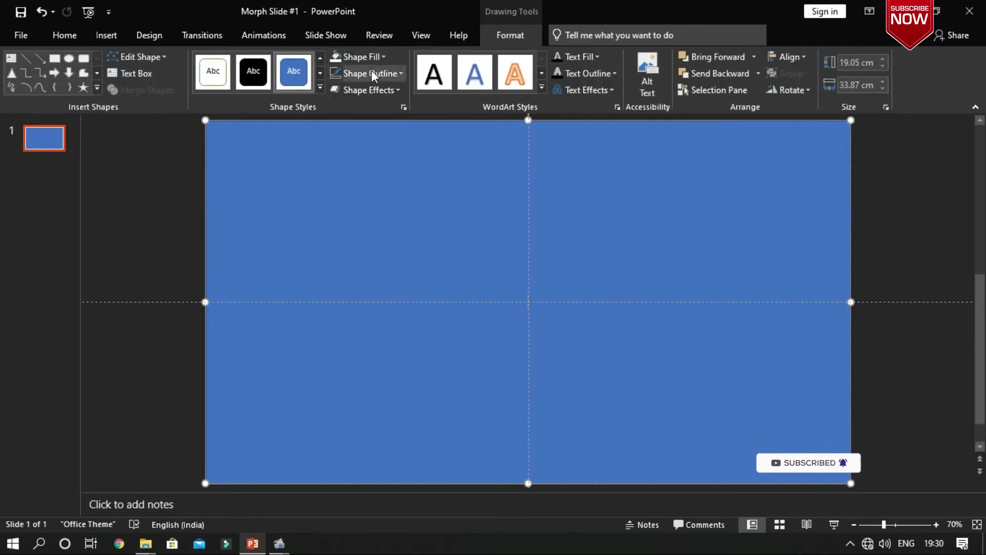
click(372, 73)
click(340, 72)
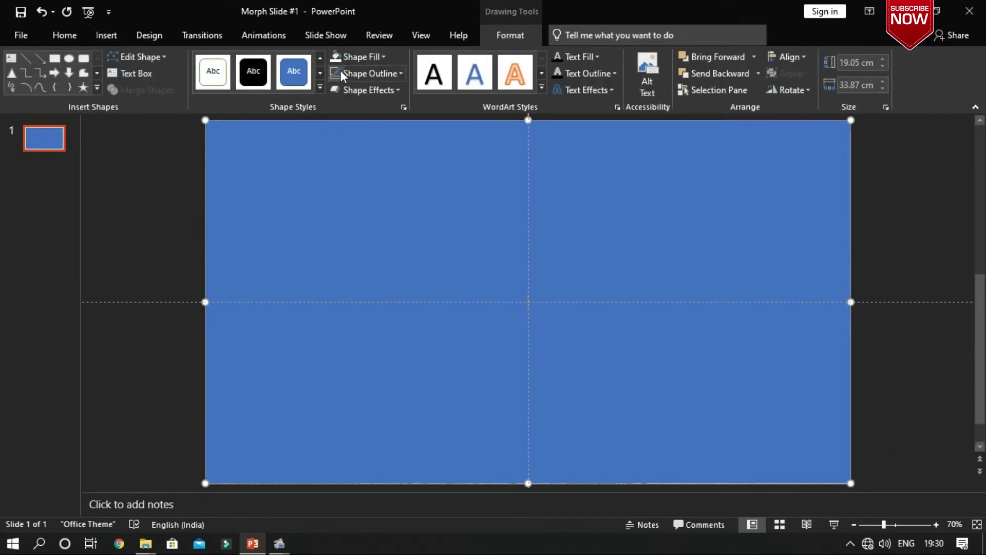
right_click(407, 240)
click(457, 503)
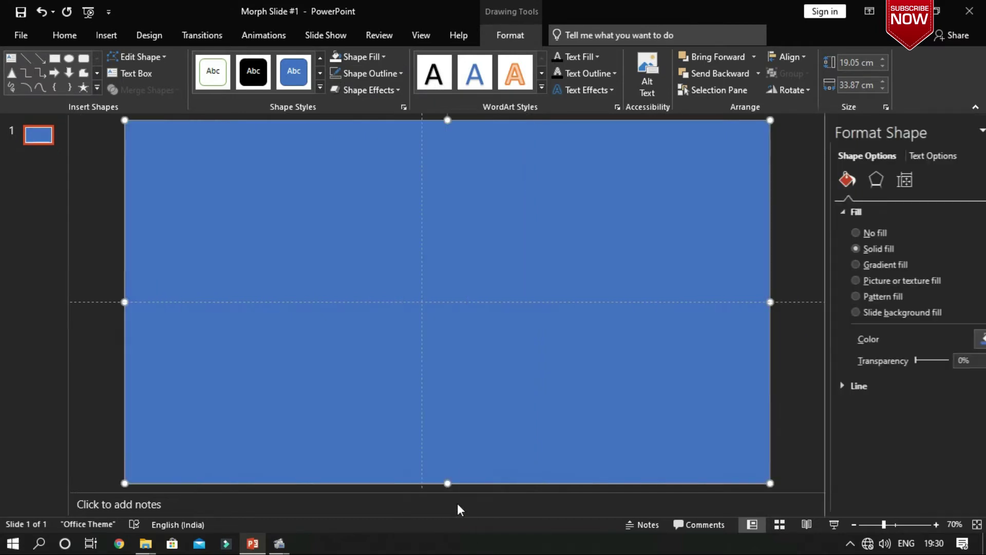
Give the overlay a dark theme fill at 36% transparency.
drag(873, 361, 883, 362)
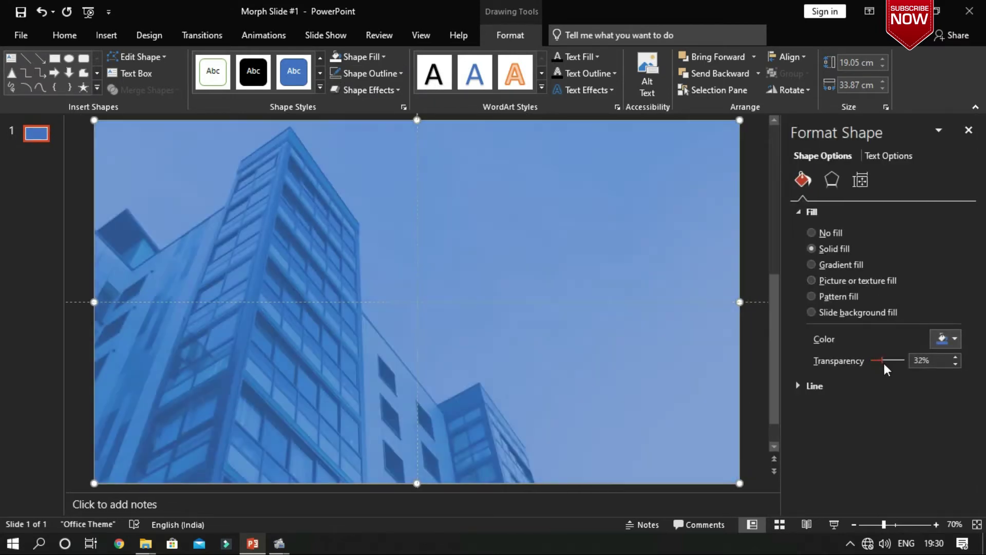
click(954, 339)
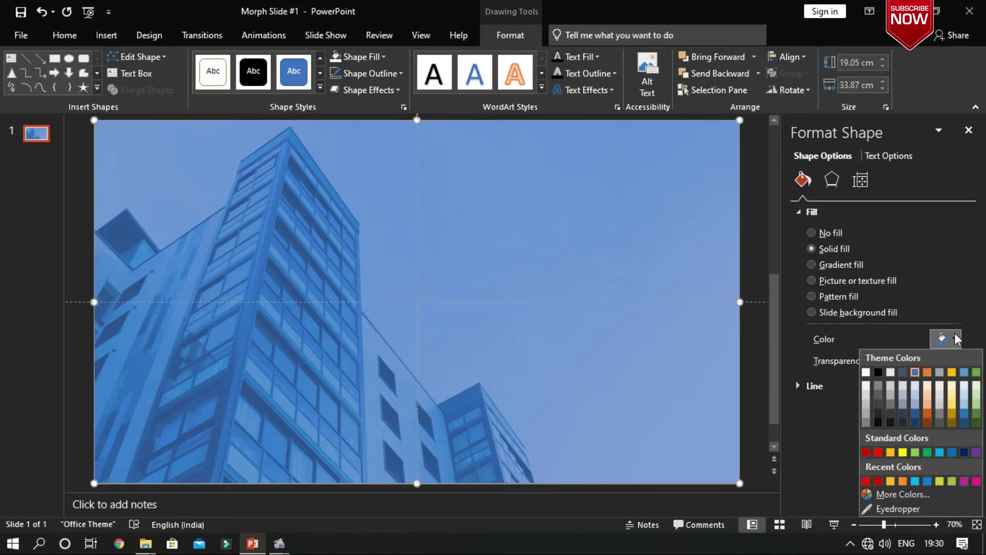
click(866, 372)
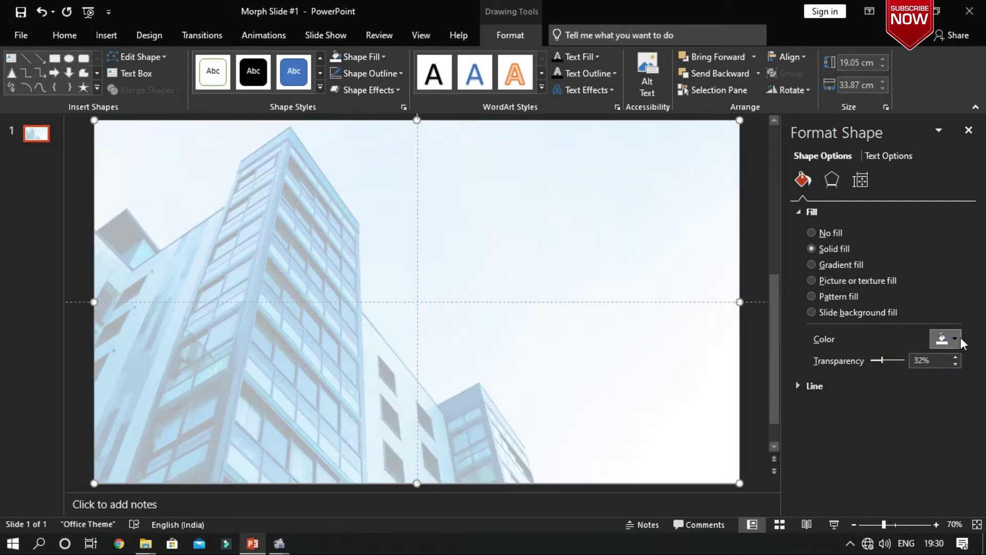
click(944, 339)
click(878, 372)
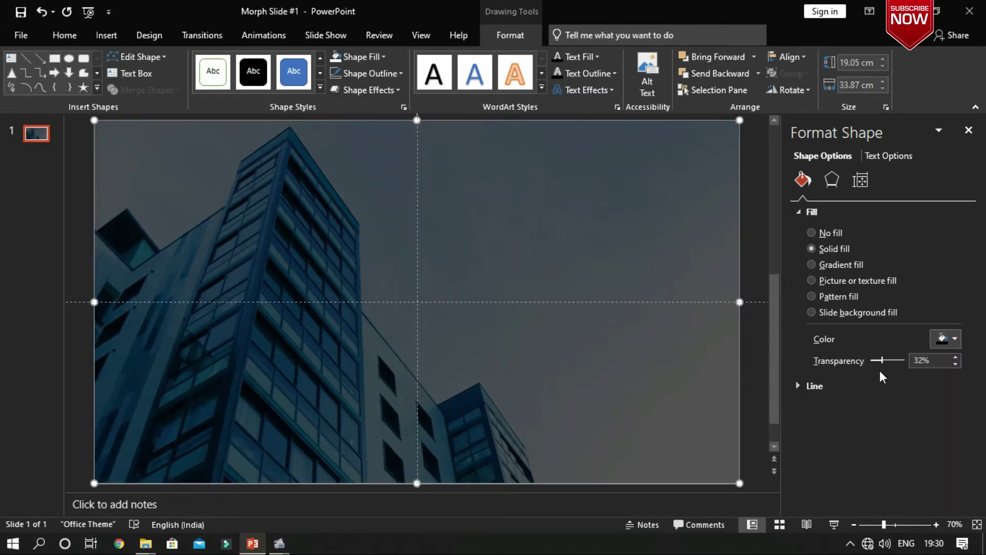
drag(884, 361, 885, 361)
click(751, 272)
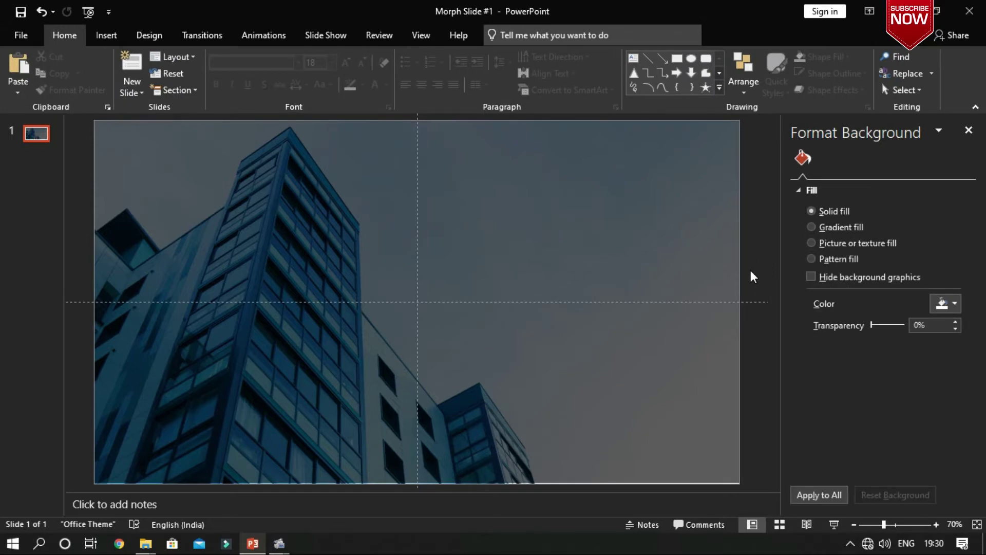
Save Morph Slide #1.pptx and close the Format Background pane.
key(ctrl+s)
click(969, 130)
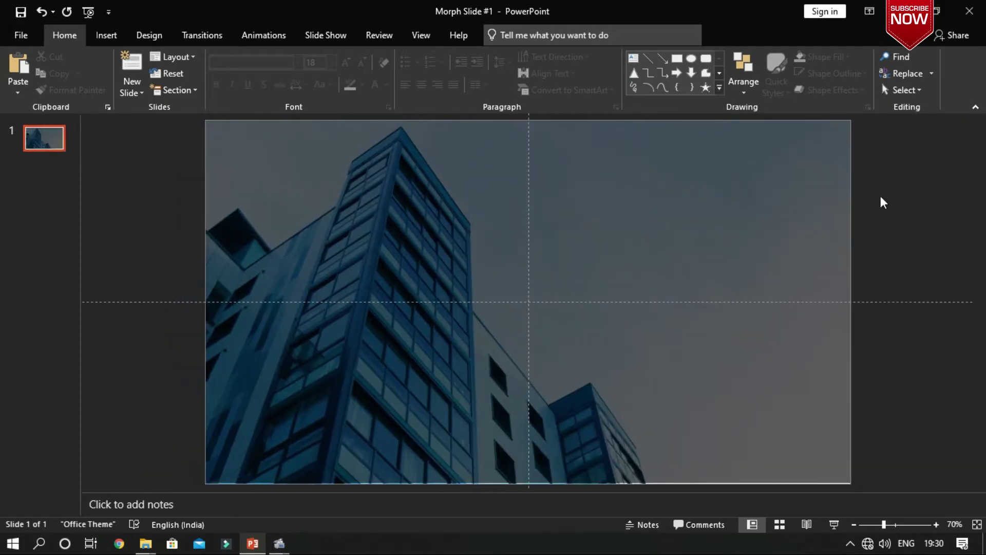
click(117, 38)
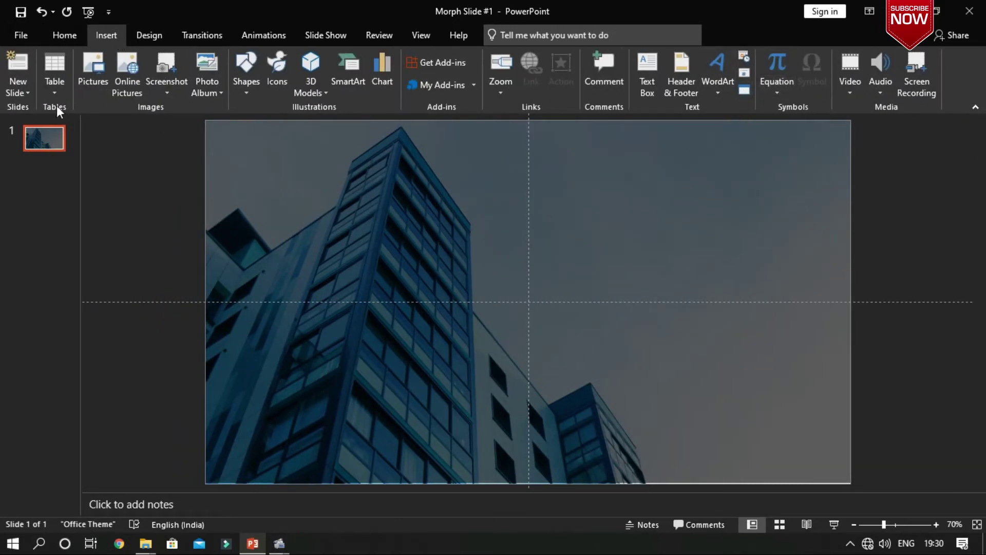
click(68, 37)
click(120, 35)
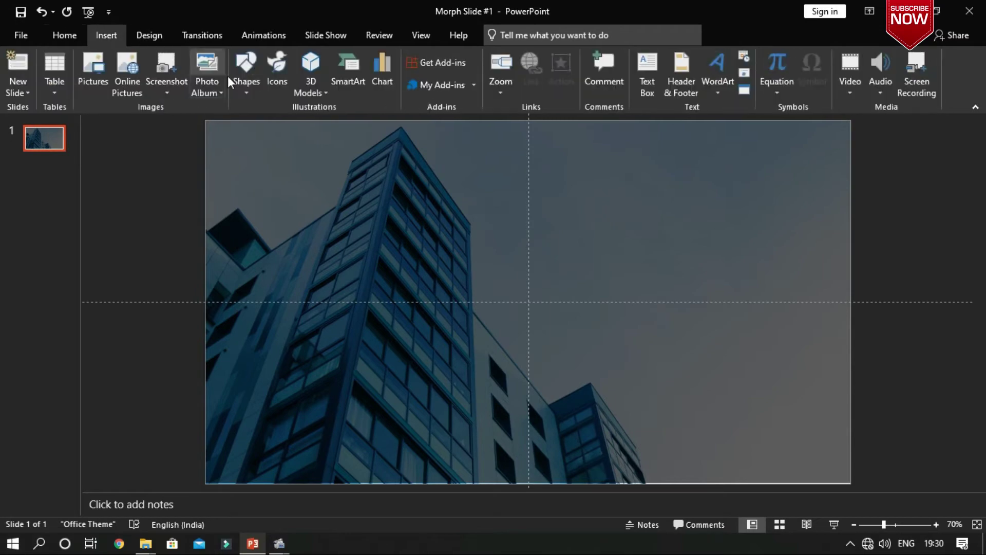
Add a text box holding a 0 and set its font to LORD OF THE RING.
click(238, 88)
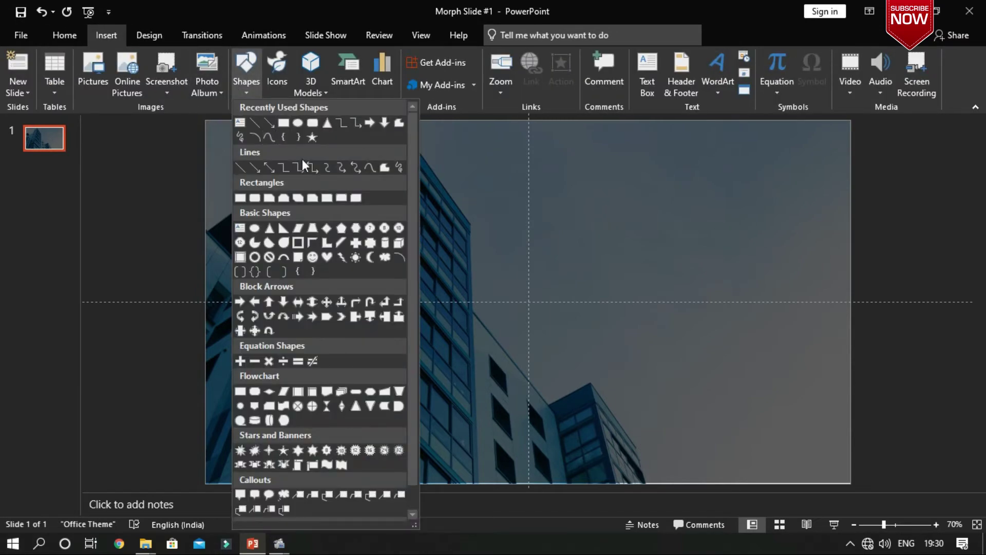
click(240, 123)
drag(441, 186, 594, 302)
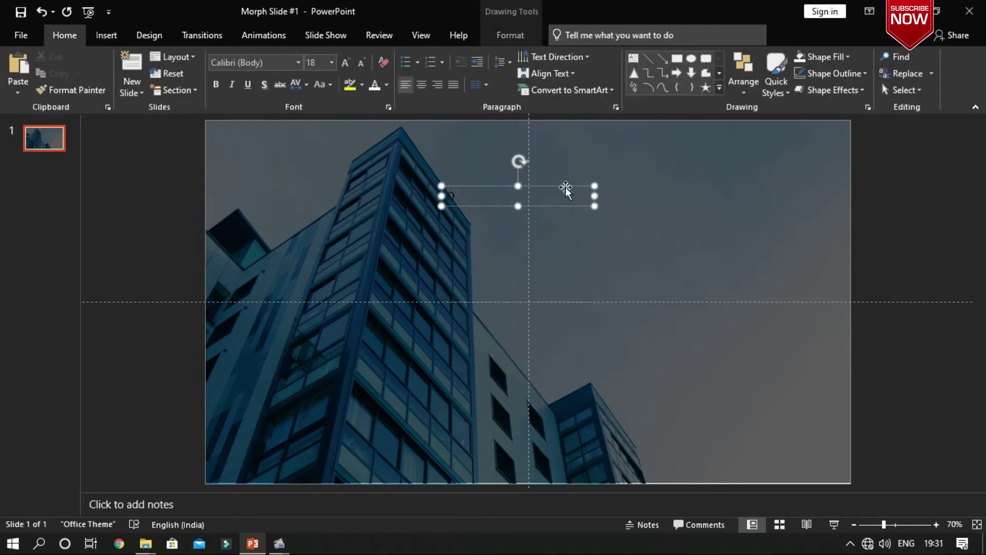
click(485, 187)
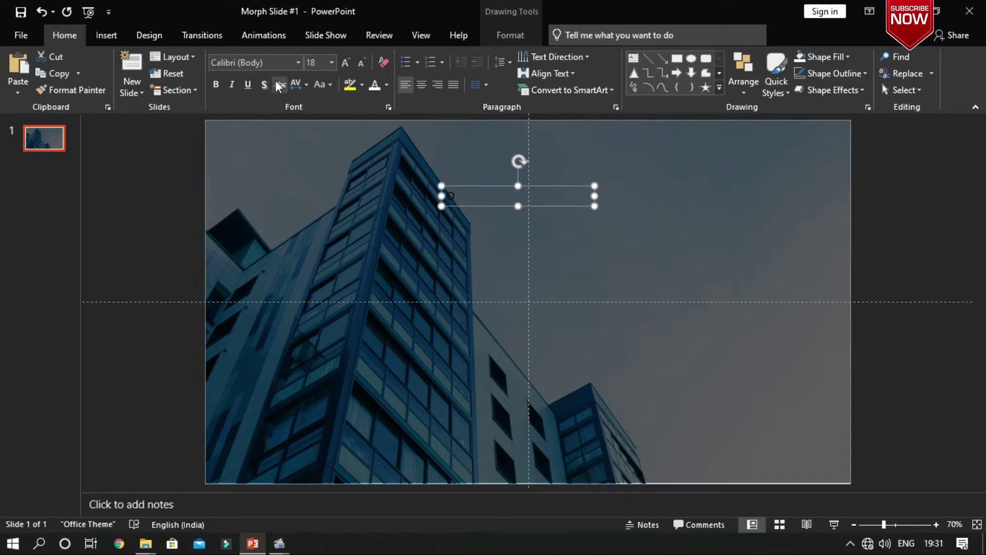
click(277, 63)
text(LORD OF THE RING)
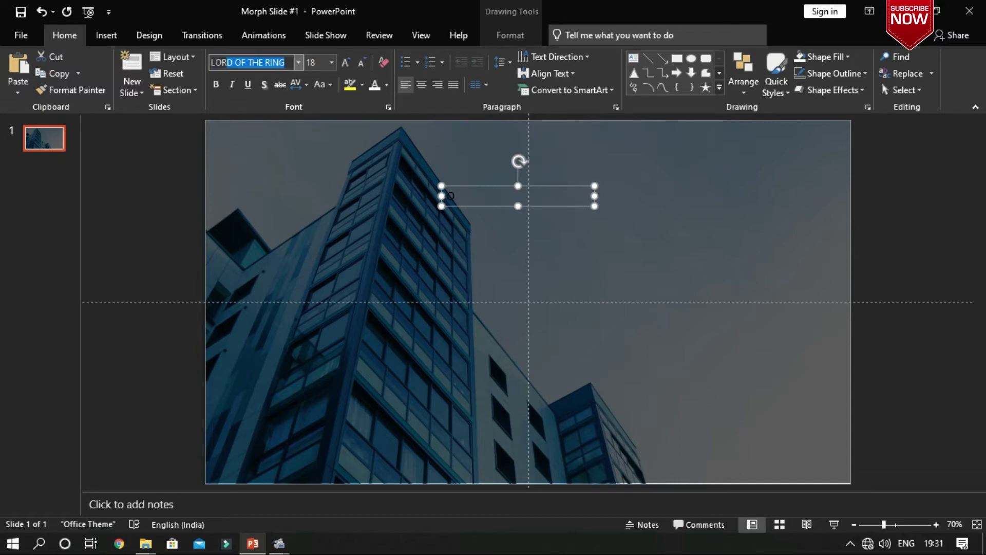
key(Return)
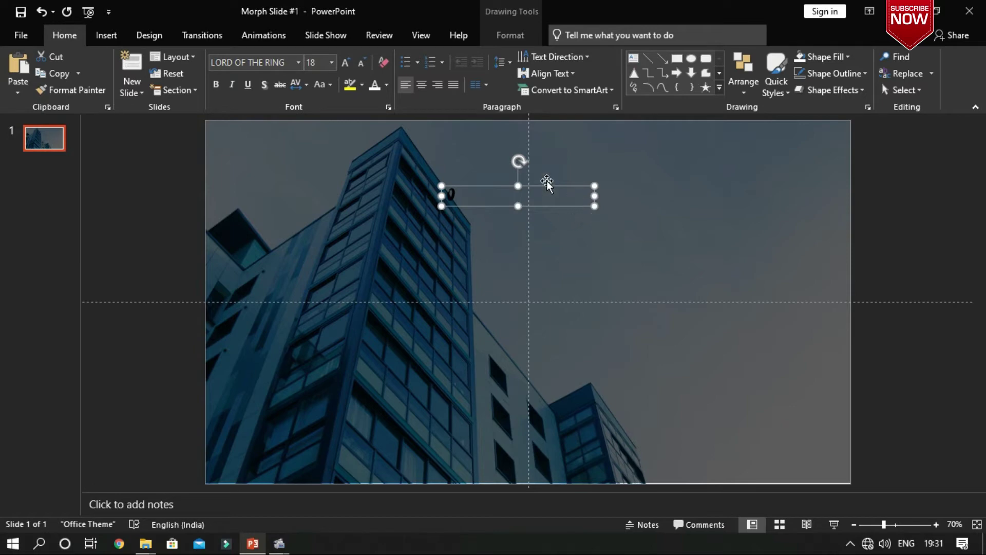
Enlarge the brush-stroke 0 to 287 pt and nudge it slightly right.
click(353, 68)
click(352, 69)
click(352, 69)
click(353, 69)
click(353, 69)
click(352, 69)
click(353, 69)
click(353, 69)
click(352, 68)
click(352, 69)
click(352, 69)
click(352, 68)
click(353, 68)
click(353, 68)
click(352, 69)
click(353, 69)
click(353, 69)
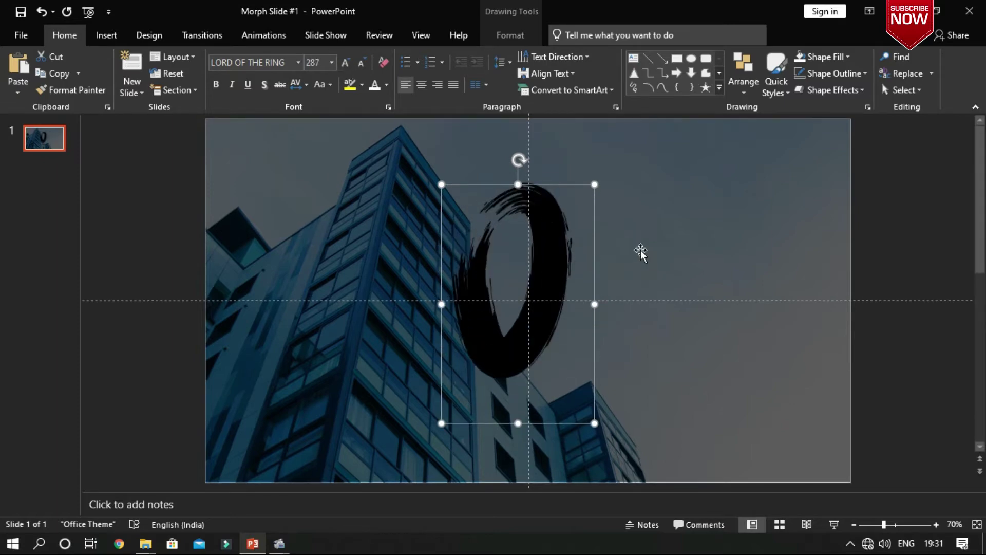
mouse_move(586, 184)
mouse_down()
mouse_move(612, 185)
mouse_move(570, 187)
mouse_move(589, 193)
mouse_up()
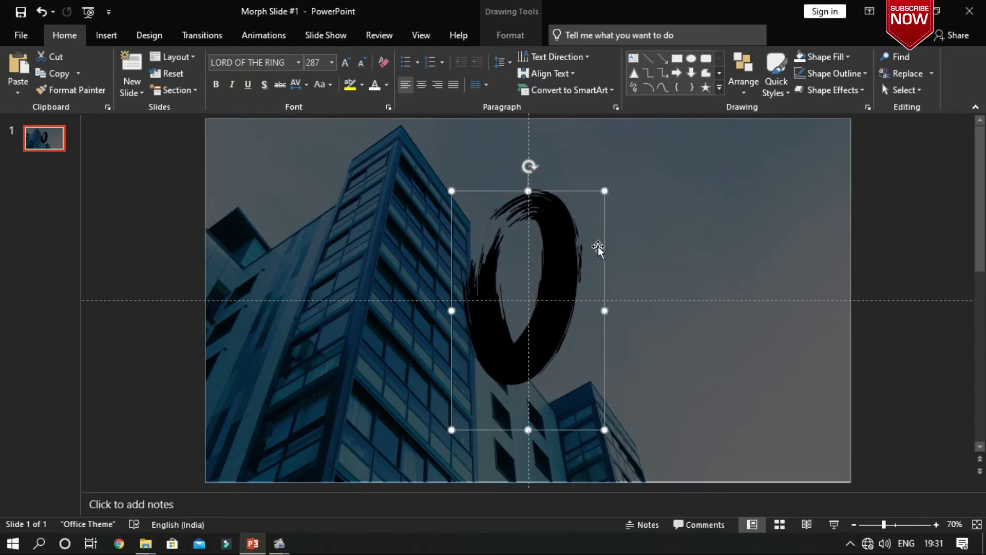
Enlarge the brush 0 to 496 pt and move it left over the tall building.
click(346, 62)
click(346, 62)
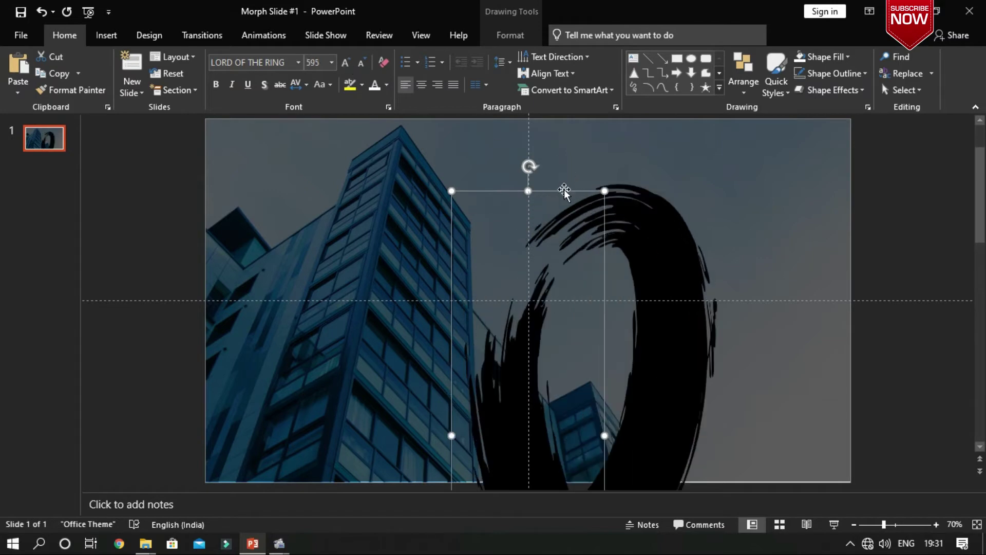
mouse_move(563, 190)
mouse_down()
mouse_move(520, 120)
mouse_move(480, 137)
mouse_move(478, 154)
mouse_up()
scroll(548, 184, down, 1)
scroll(548, 184, down, 4)
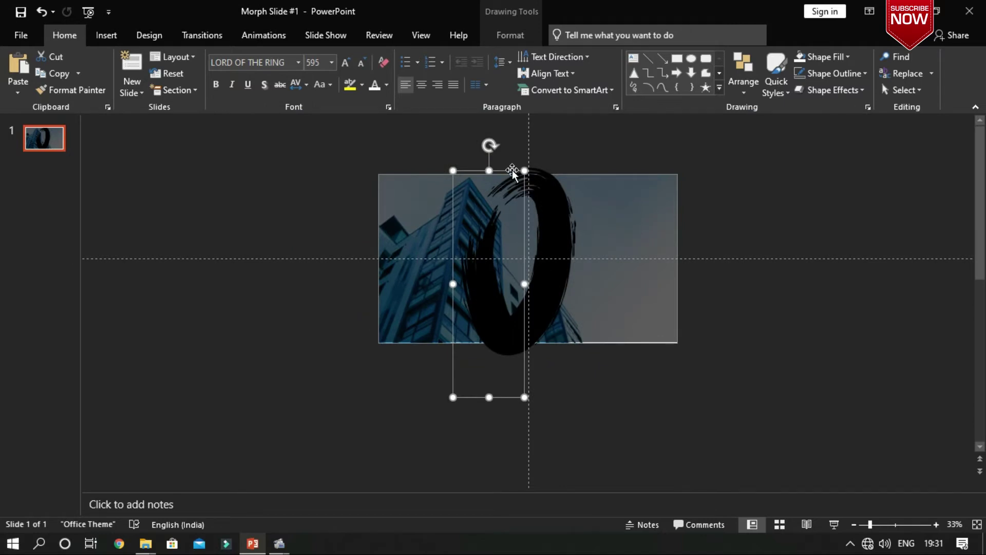
key(ctrl+z)
key(ctrl+z)
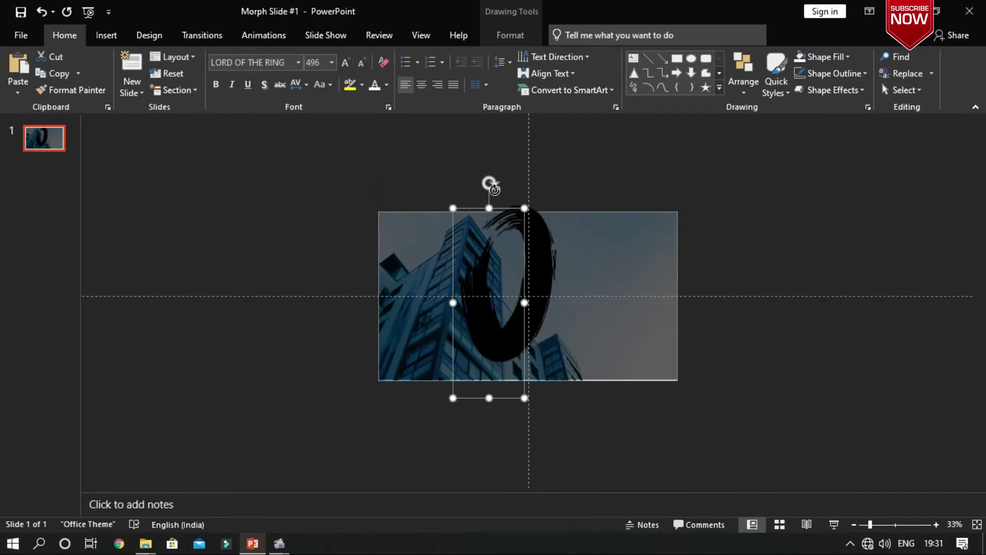
drag(503, 207, 445, 217)
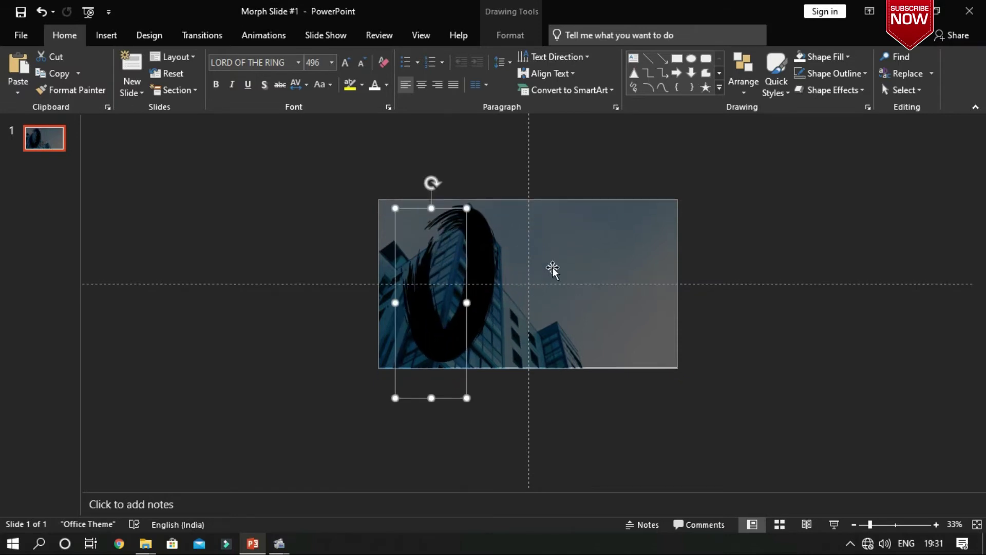
drag(444, 208, 440, 209)
Select the building photo and the 0, then merge them with Subtract.
click(612, 240)
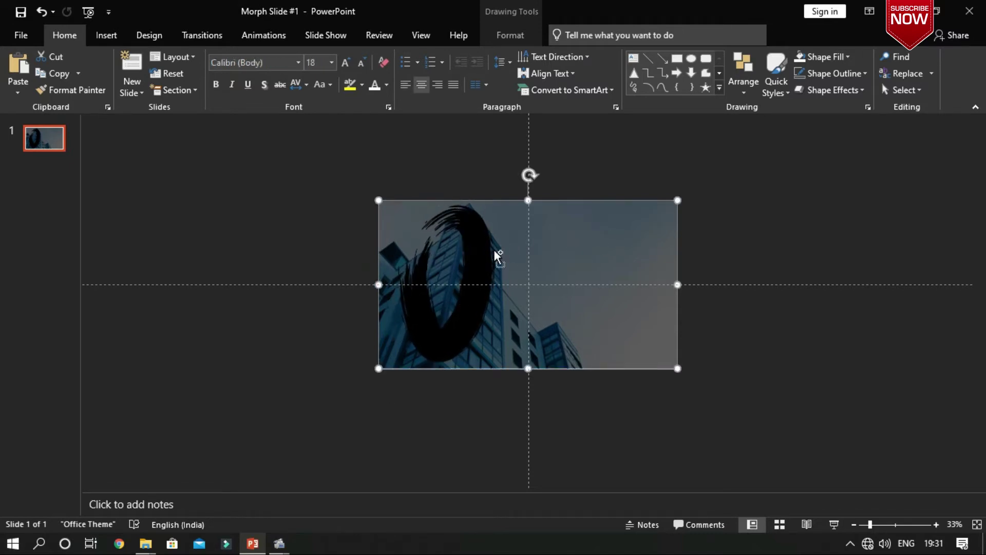
key(Escape)
click(588, 245)
shift+click(480, 243)
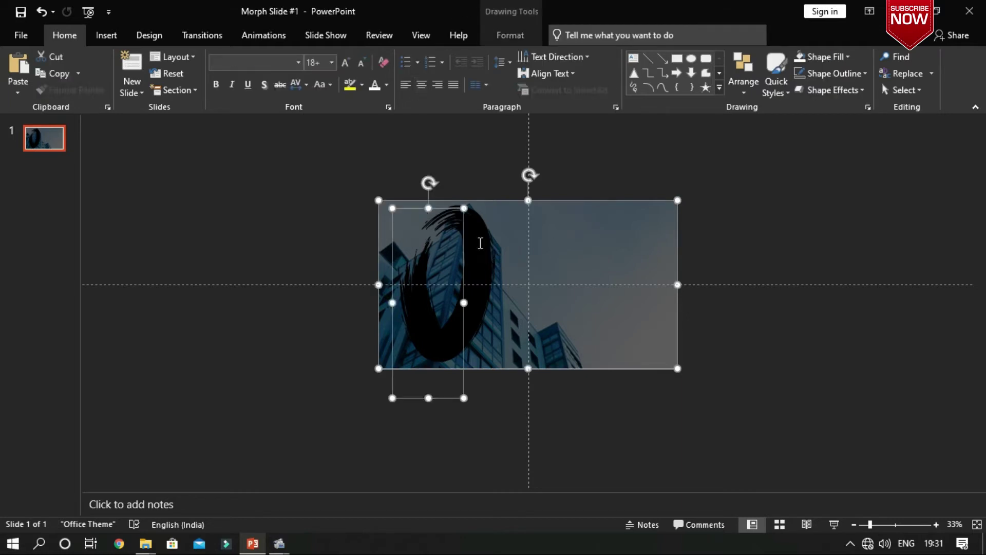
click(518, 40)
click(177, 88)
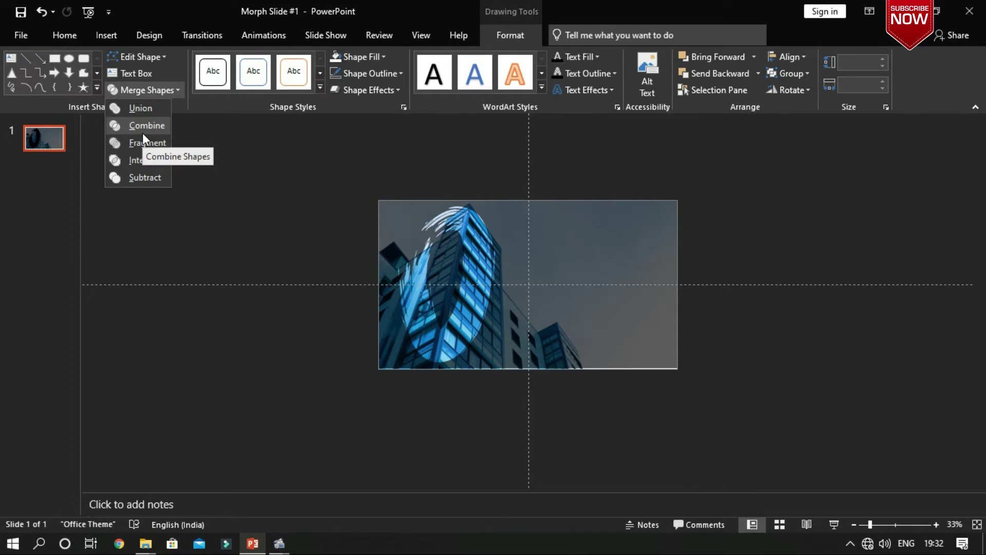
click(138, 178)
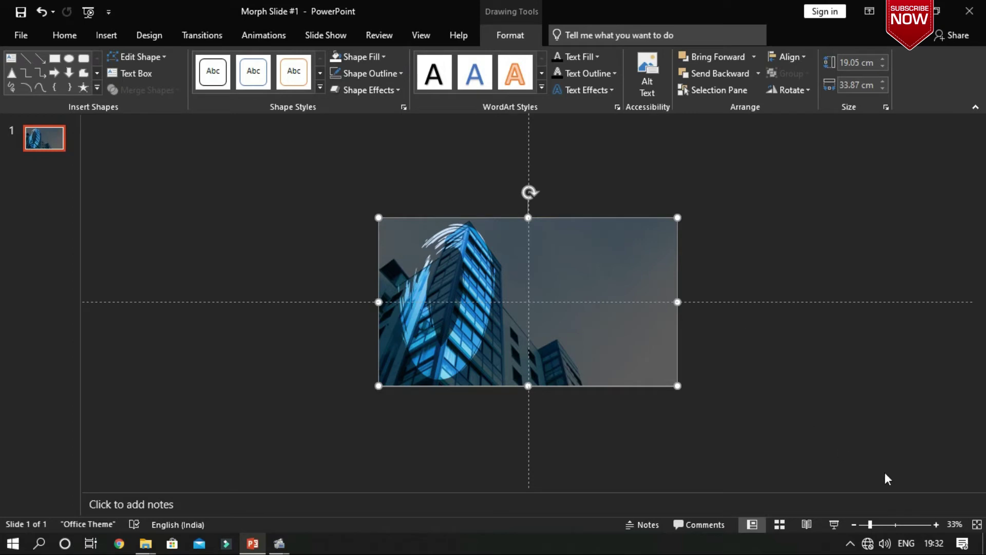
Set the merged shape's transparency to 19% in Format Shape.
click(977, 524)
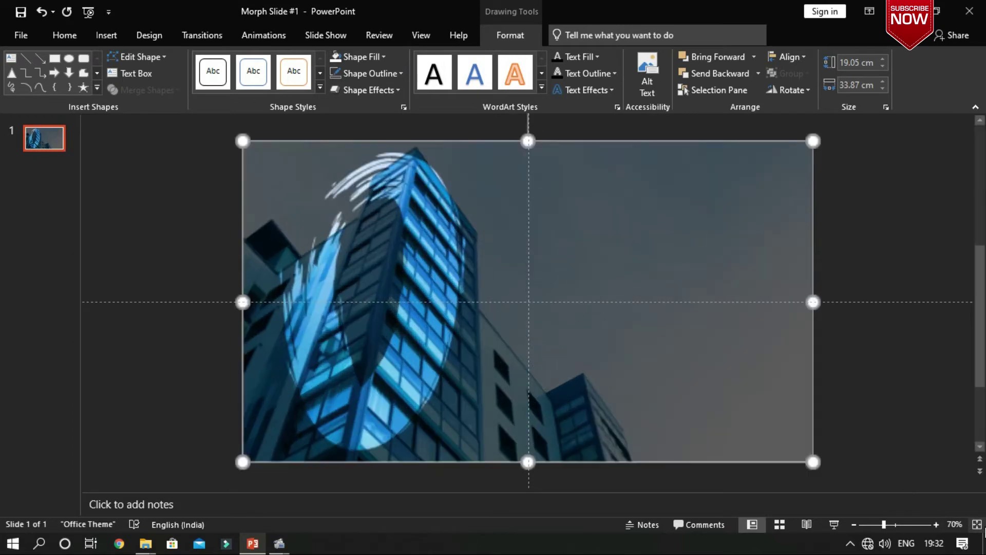
right_click(598, 224)
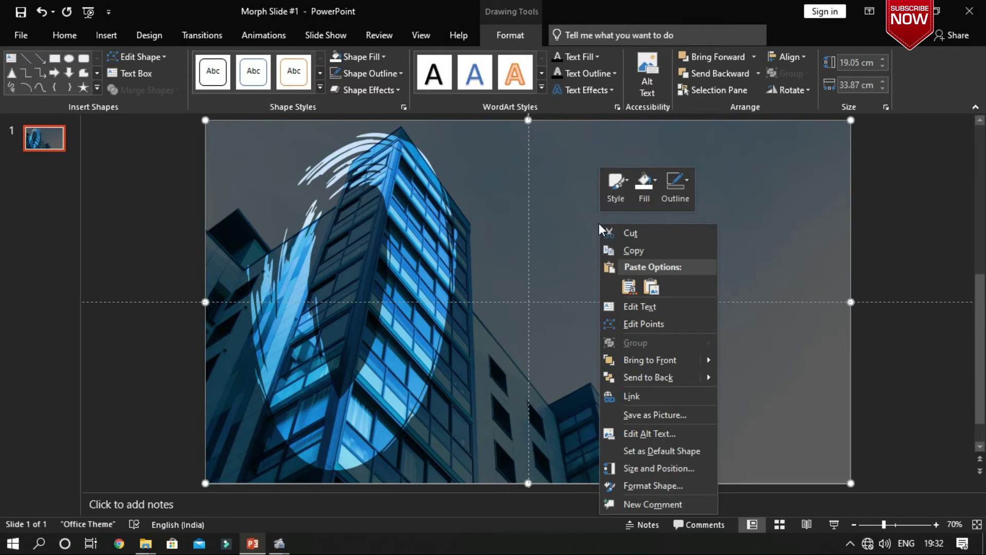
click(696, 485)
click(954, 364)
click(952, 359)
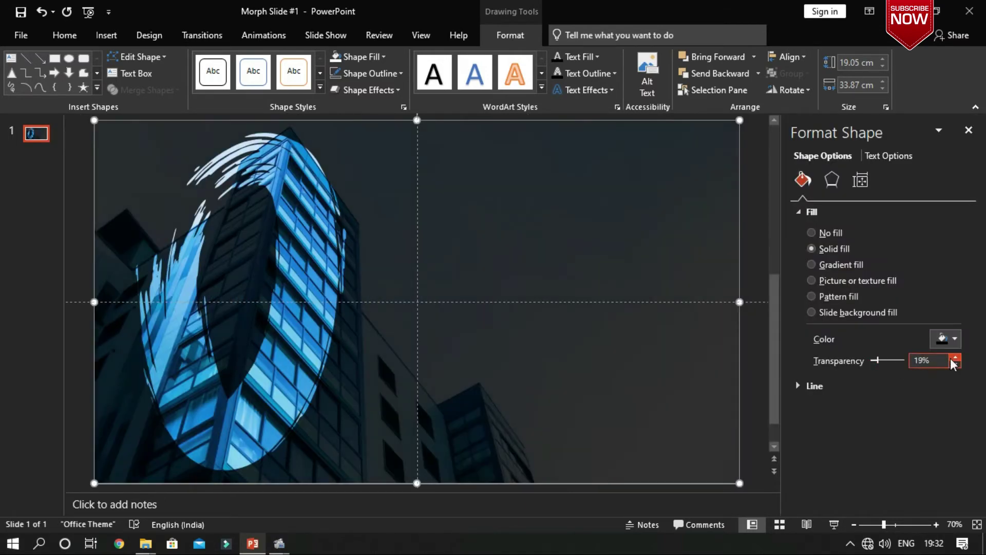
click(969, 130)
click(907, 235)
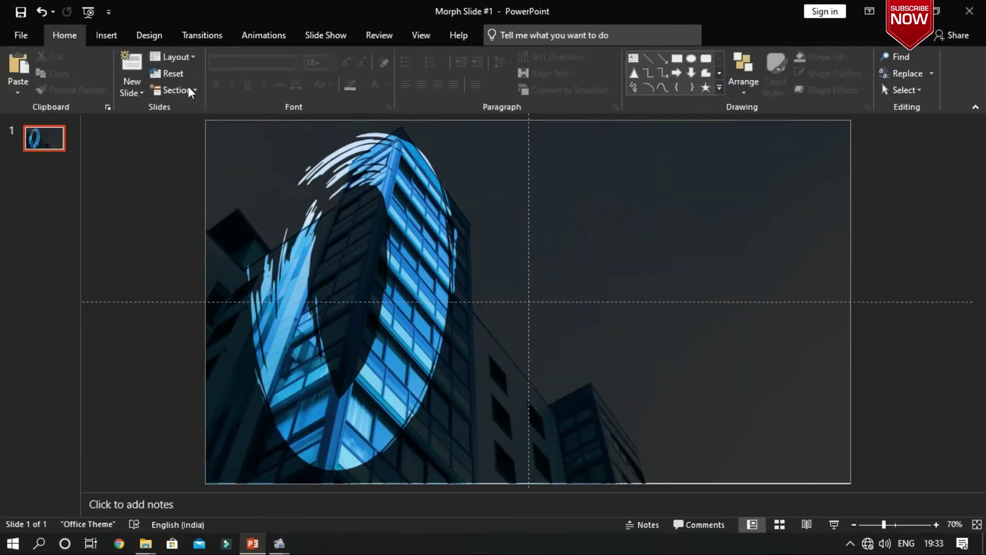
Draw a text box in the upper right and type the 'Our Services' heading.
click(107, 34)
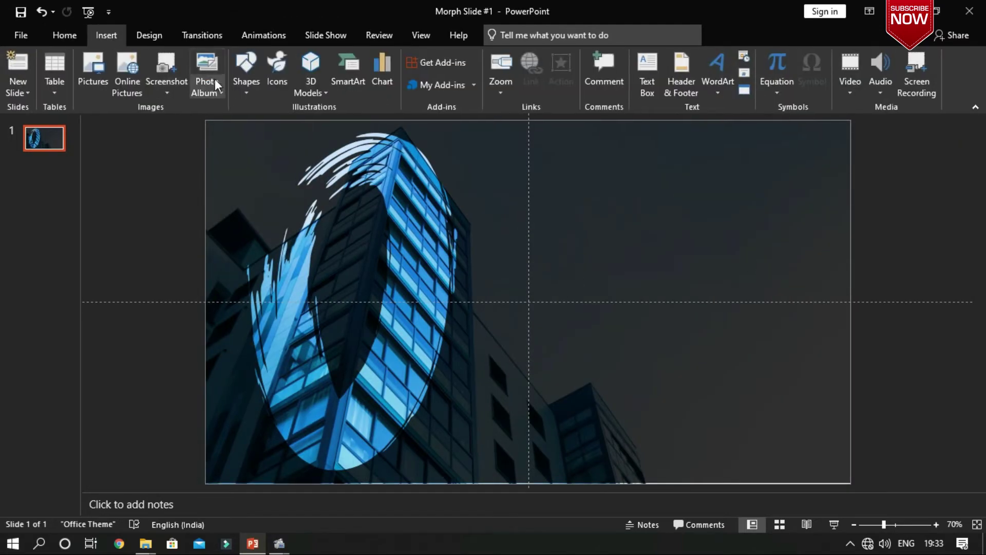
click(243, 88)
click(241, 122)
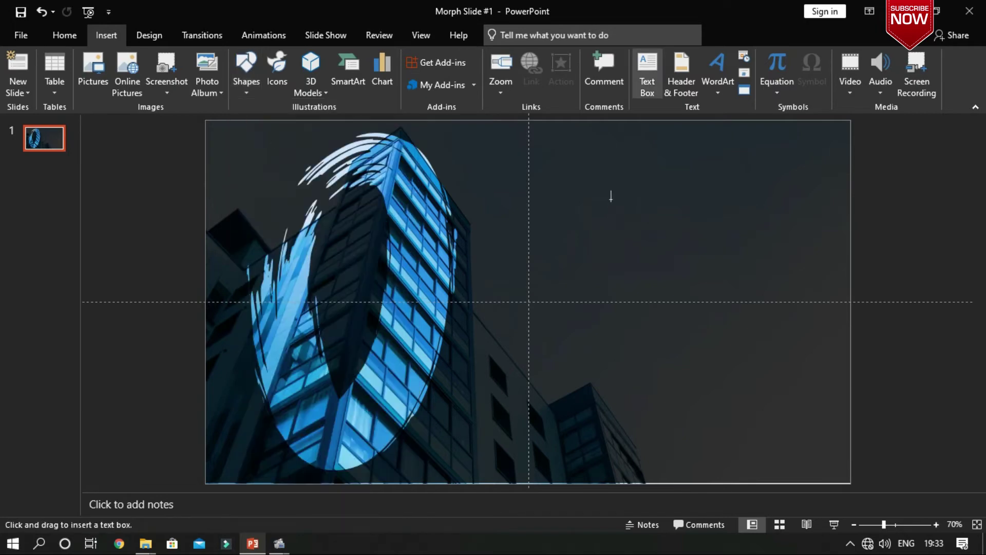
drag(603, 165, 734, 234)
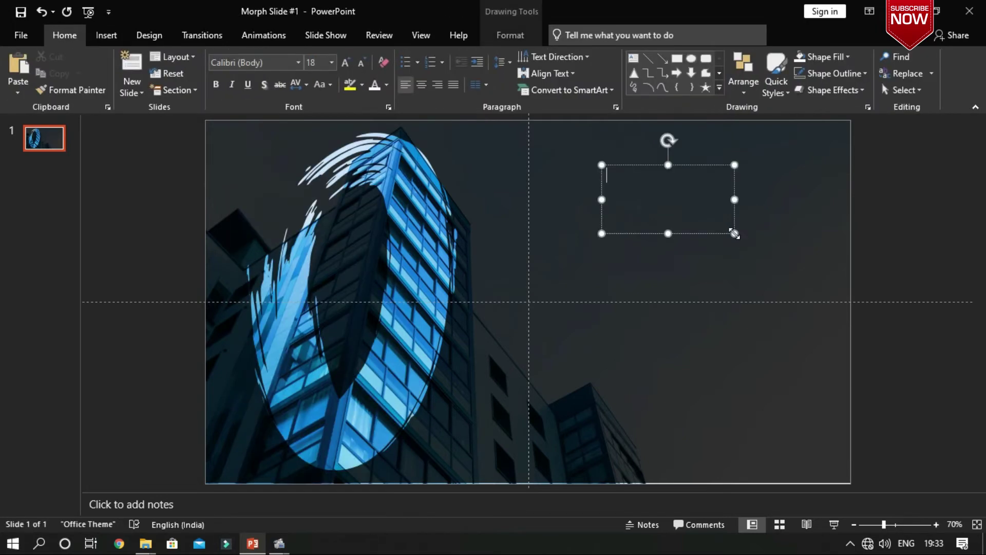
text(Our)
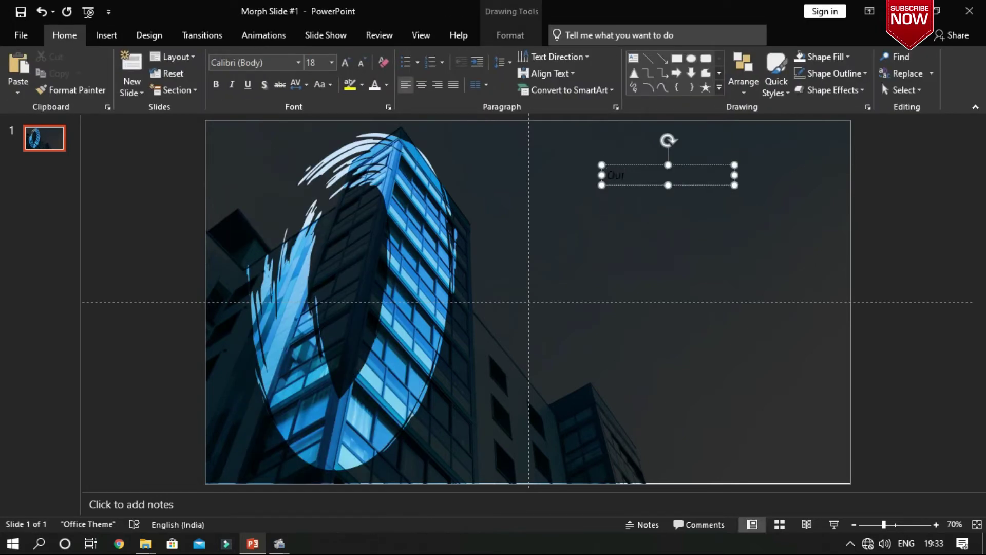
text( Services)
Format the heading as bold white Work Sans at size 28.
click(630, 166)
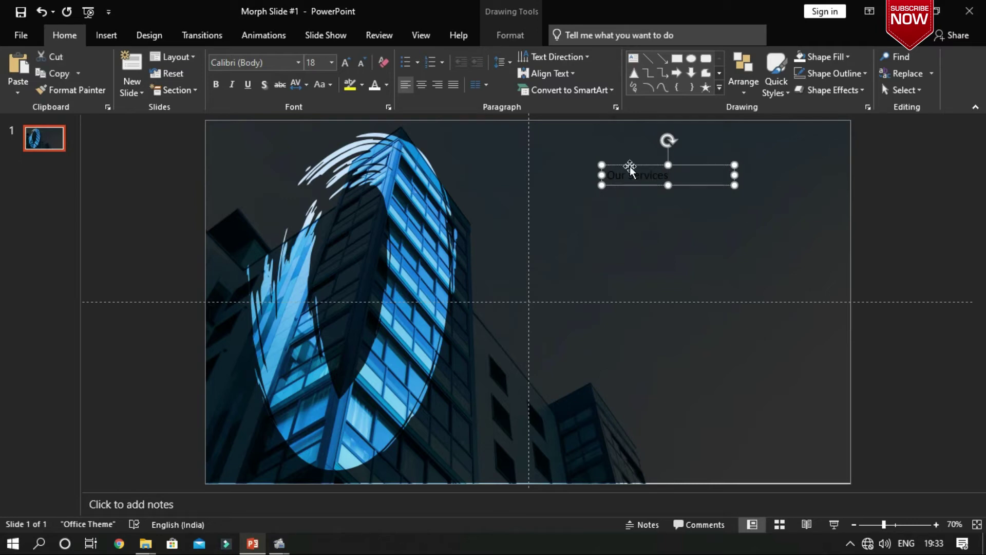
click(349, 62)
click(349, 62)
click(348, 62)
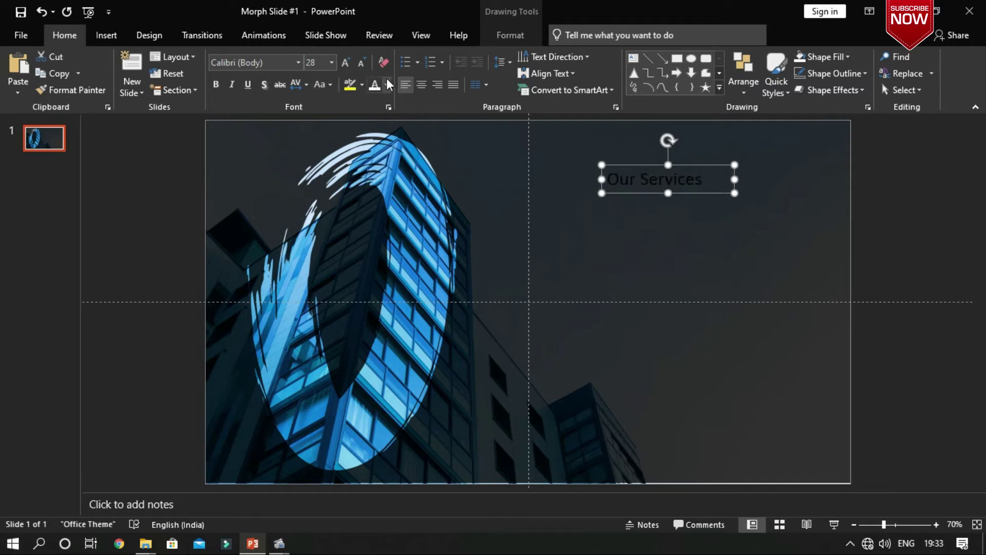
click(262, 63)
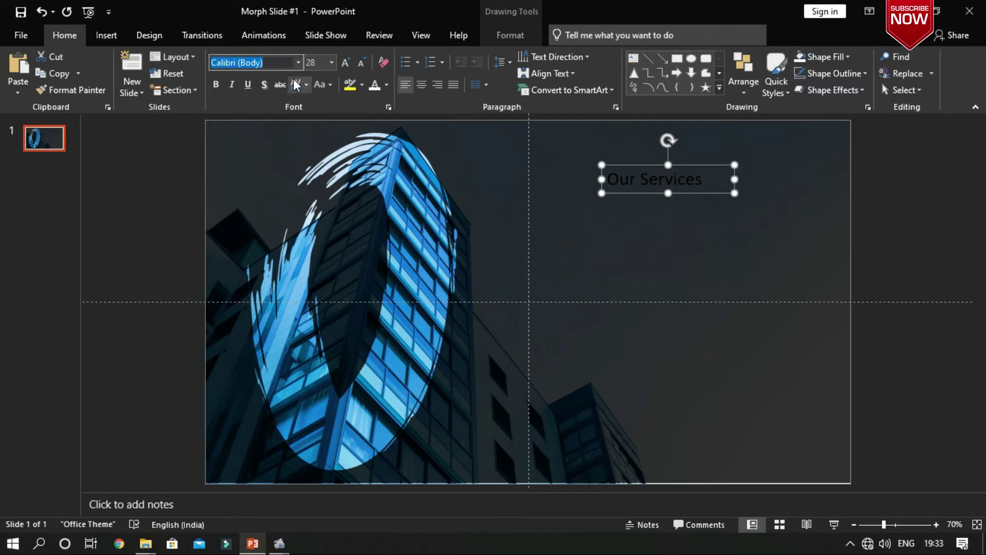
text(Work Sans)
key(Return)
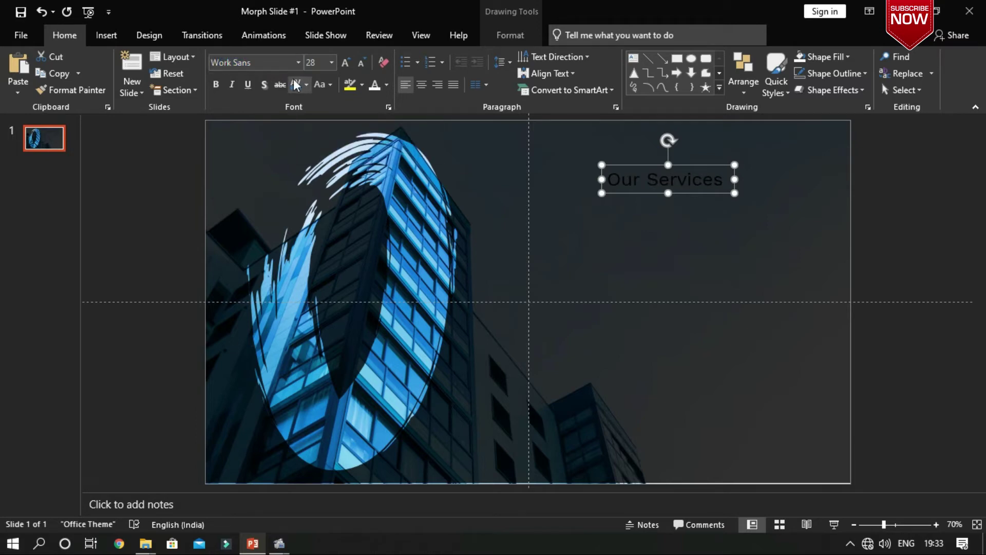
click(372, 86)
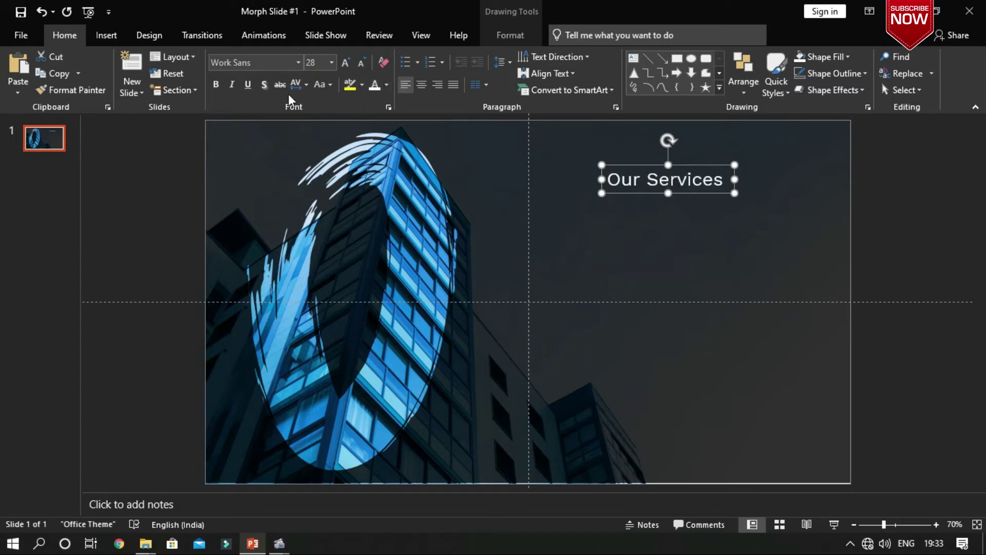
click(221, 86)
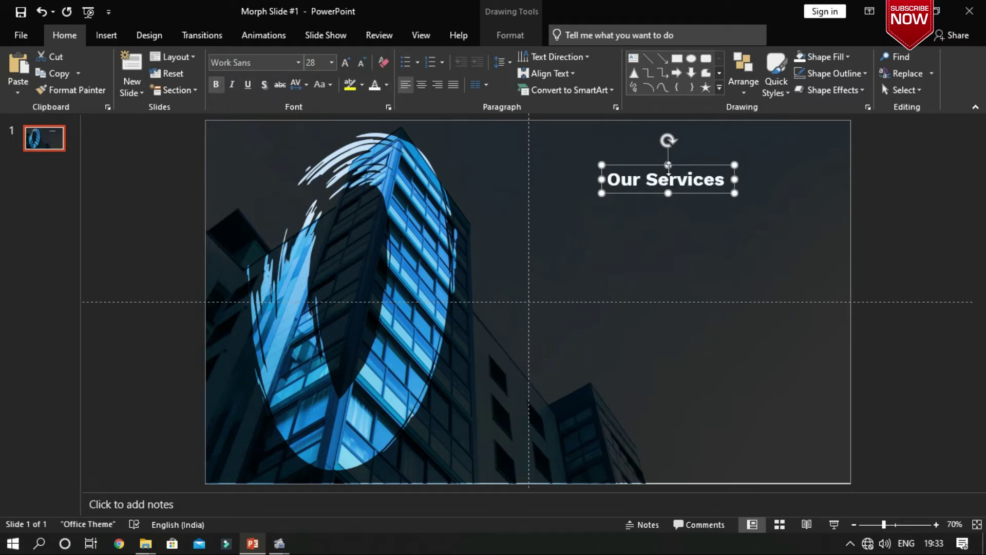
Position the heading at the top right and duplicate it just below.
mouse_move(689, 162)
mouse_down()
mouse_move(643, 159)
mouse_move(691, 169)
mouse_up()
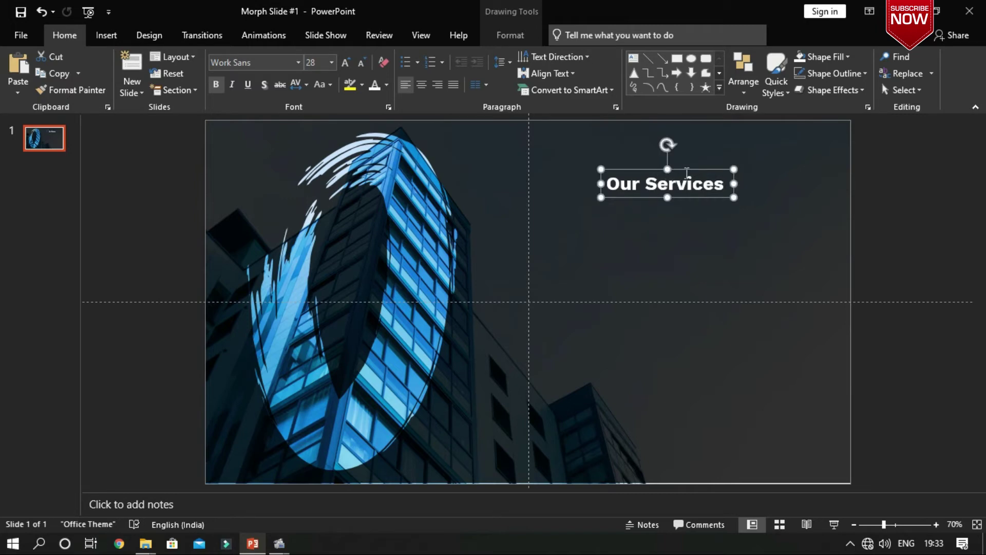
drag(688, 169, 688, 162)
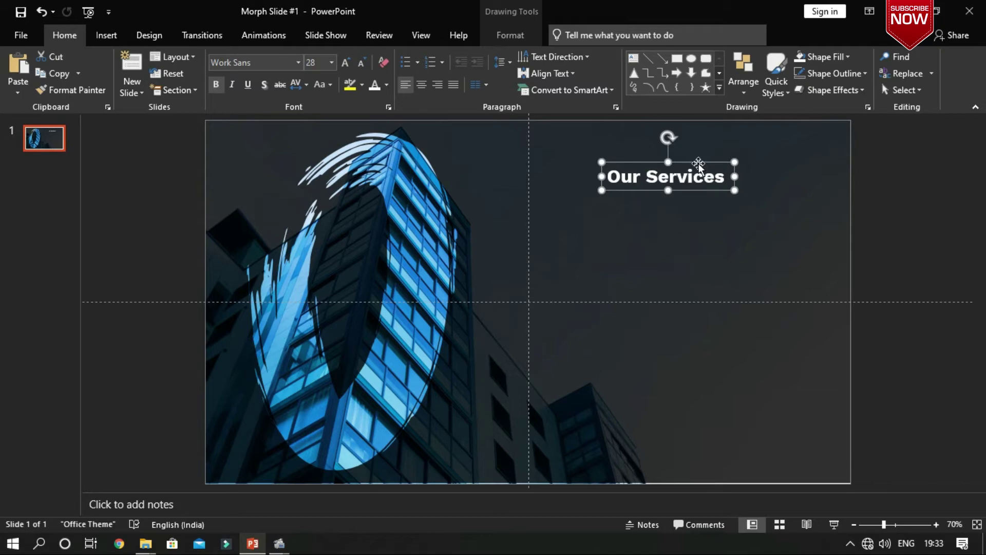
mouse_move(699, 164)
mouse_down()
mouse_move(724, 165)
mouse_move(714, 166)
mouse_up()
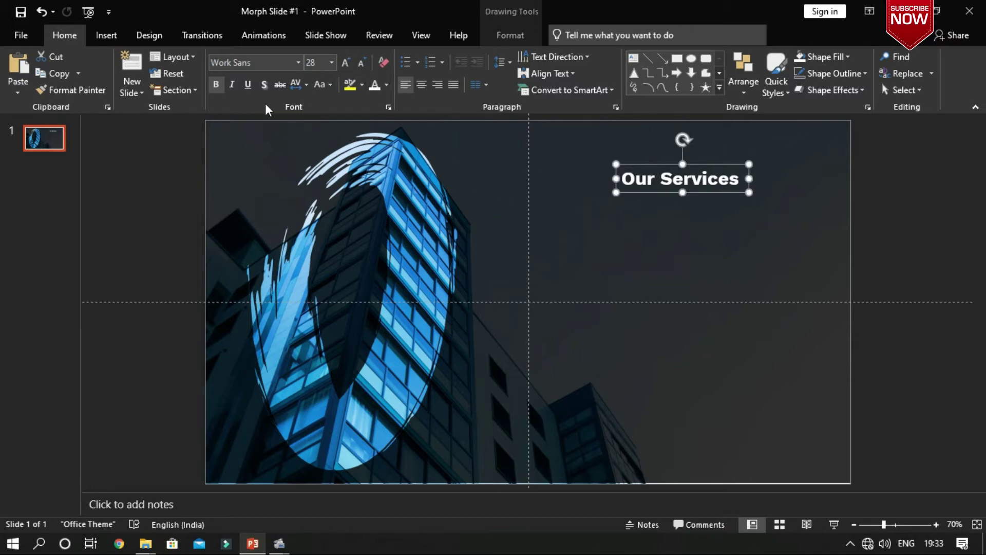
drag(649, 167, 633, 222)
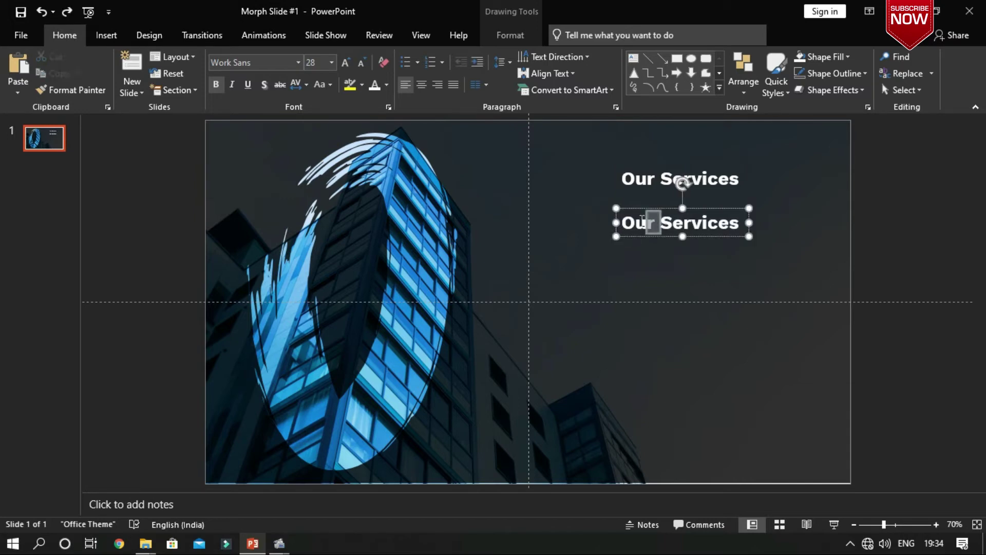
Edit the heading copy to read 'Service 1' at 20 pt and place it below the heading.
double_click(637, 222)
key(BackSpace)
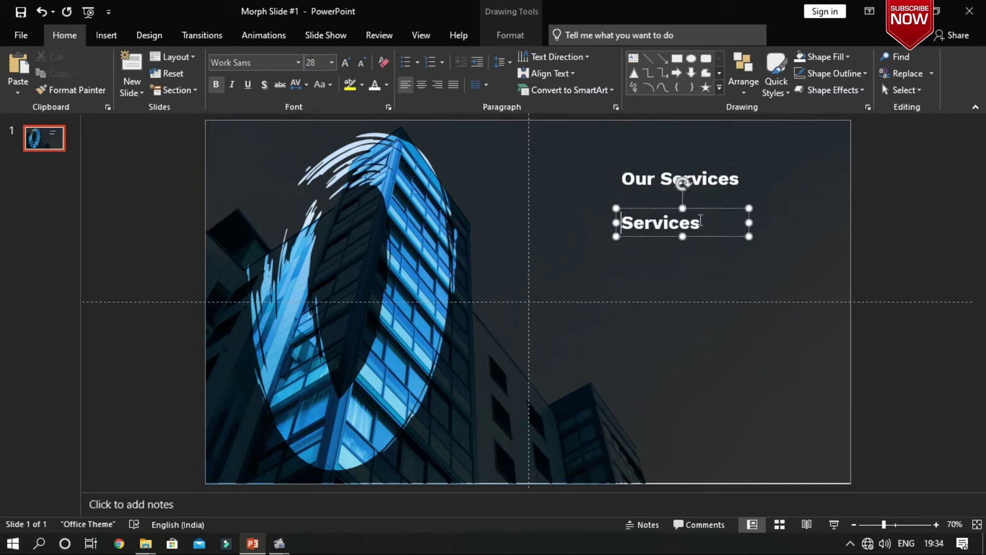
key(Right)
key(Right)
key(Right)
key(Right)
key(Right)
key(Right)
key(Right)
key(Delete)
text(1)
click(710, 208)
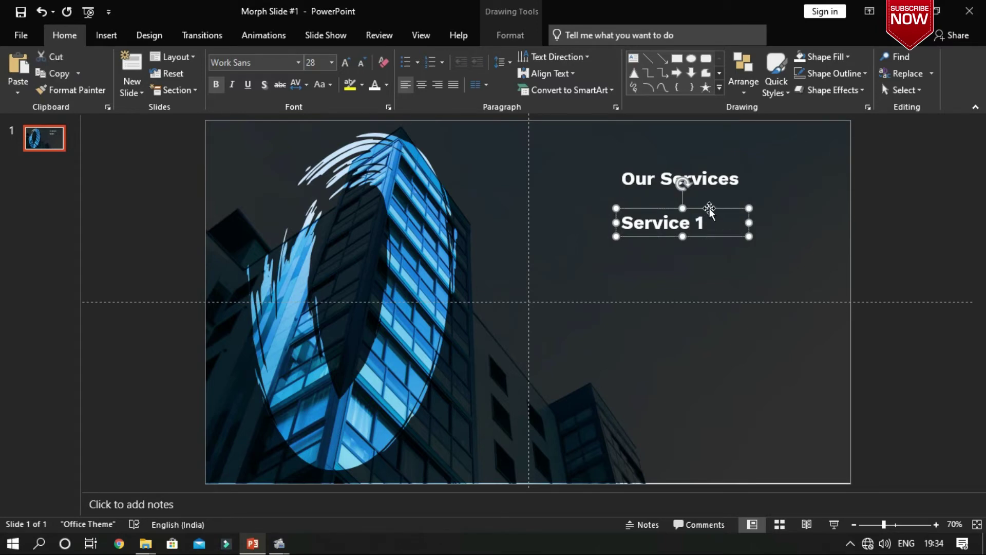
click(360, 62)
click(361, 62)
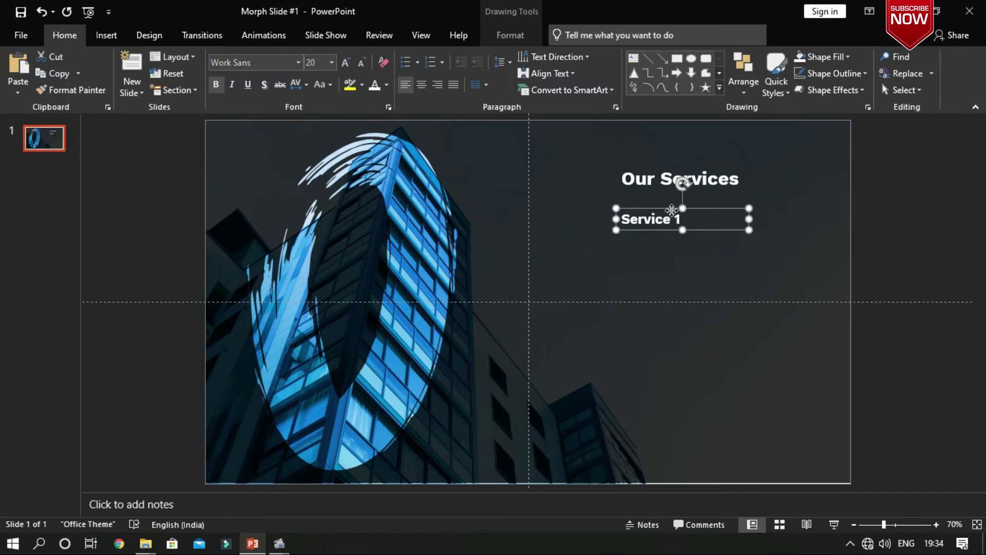
drag(672, 210, 628, 214)
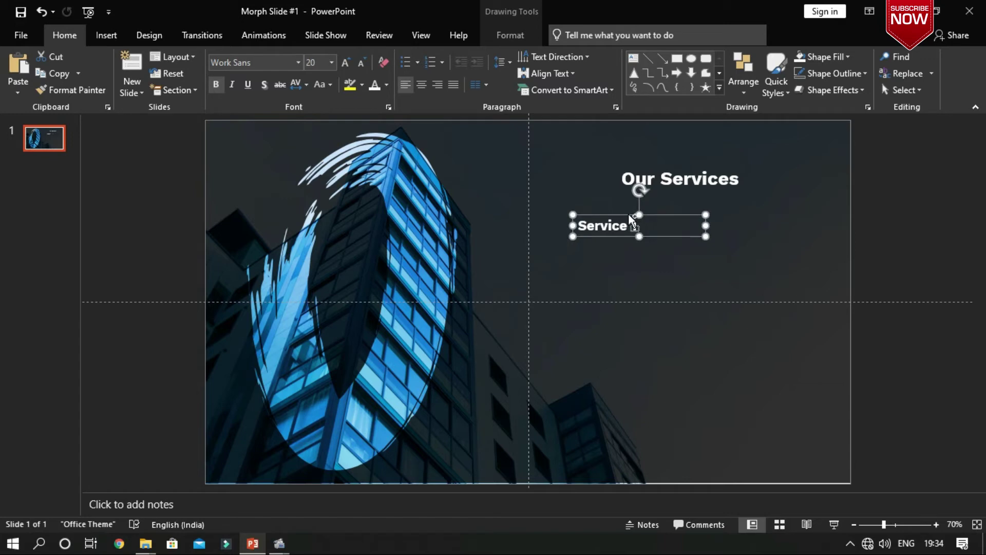
Duplicate Service 1 twice, aligning the copies, and renumber the second label to 'Service 2'.
key(ctrl+d)
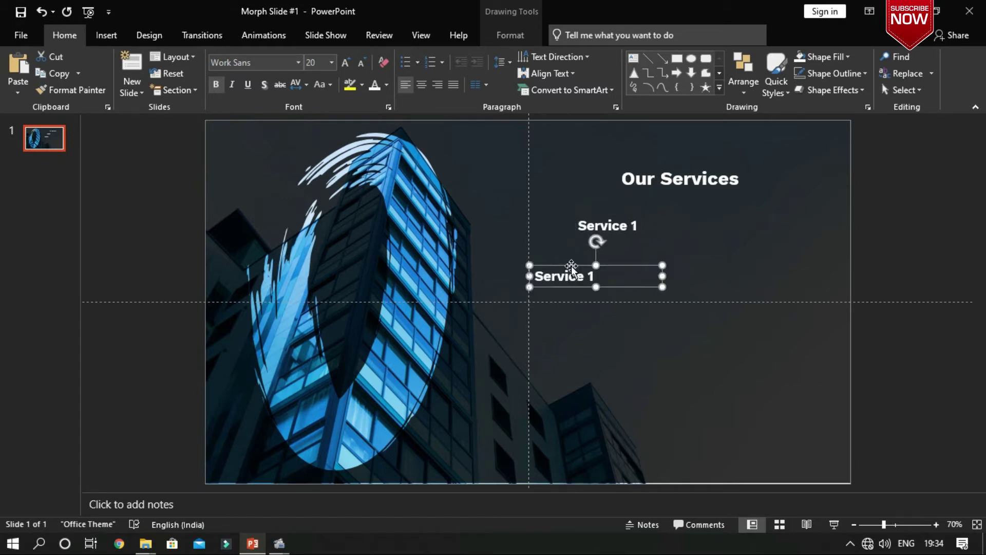
drag(572, 265, 610, 258)
key(ctrl+d)
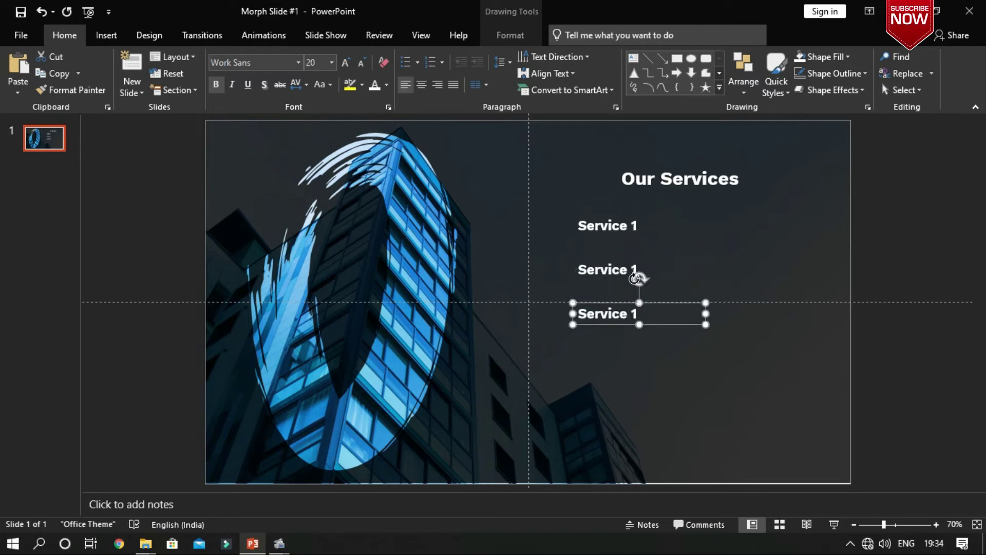
click(636, 268)
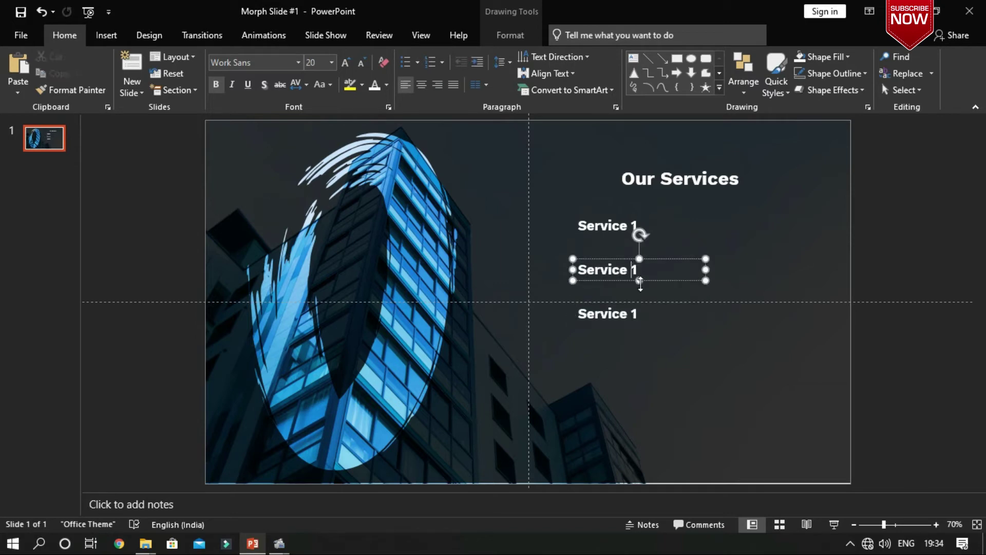
key(Delete)
text(2)
Renumber the third label to 'Service 3' and select all three service labels.
click(634, 315)
key(Delete)
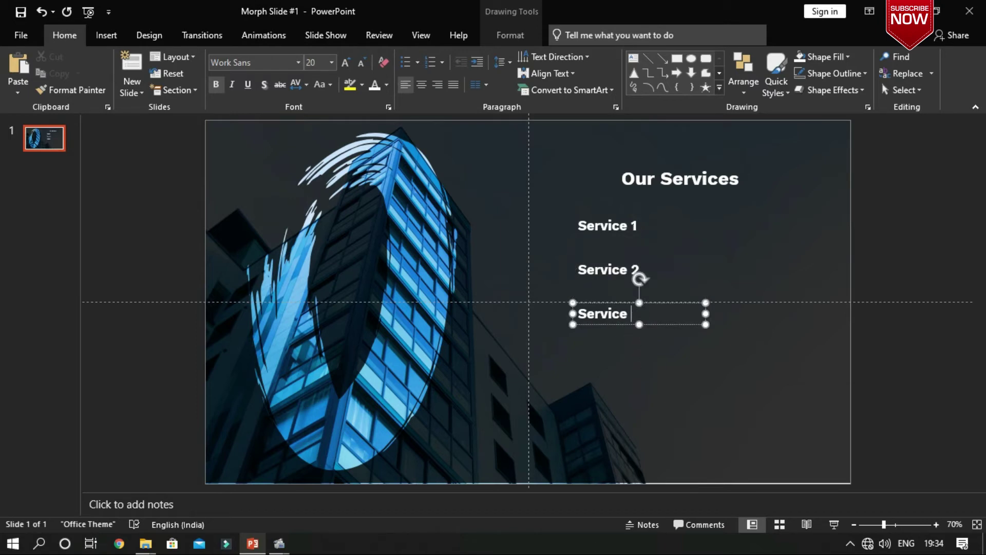
text(3)
click(625, 356)
click(616, 302)
shift+click(618, 270)
shift+click(606, 237)
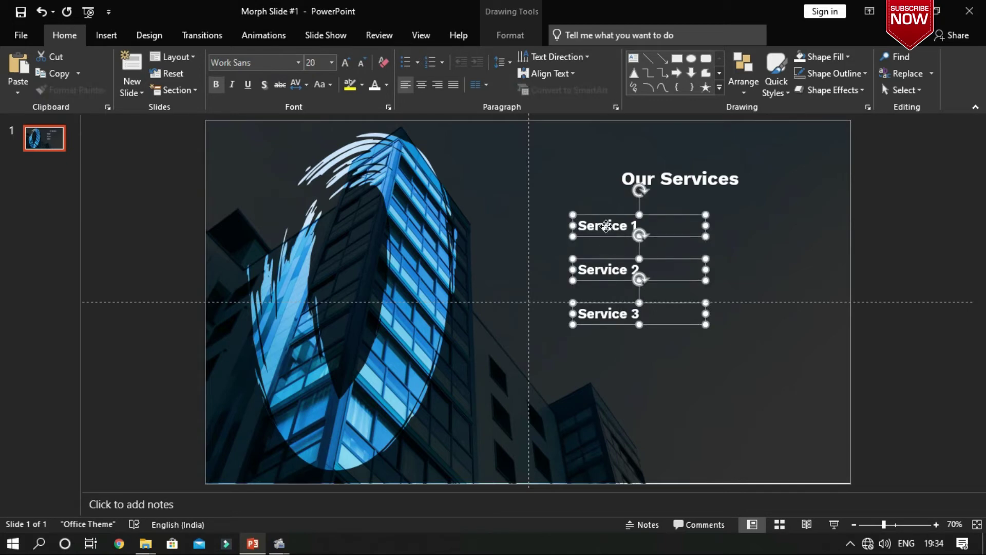
Left-align the three service labels.
click(512, 35)
click(789, 57)
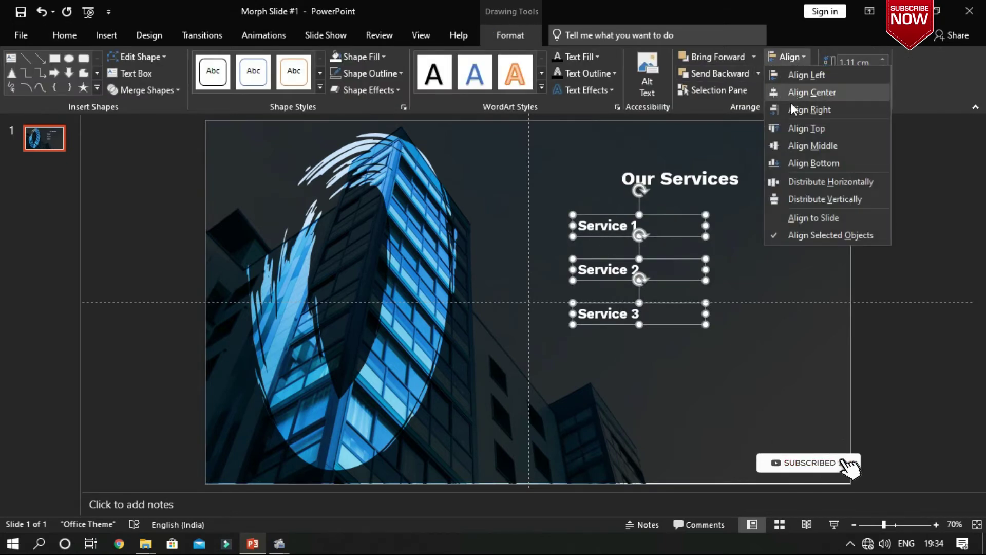
click(794, 75)
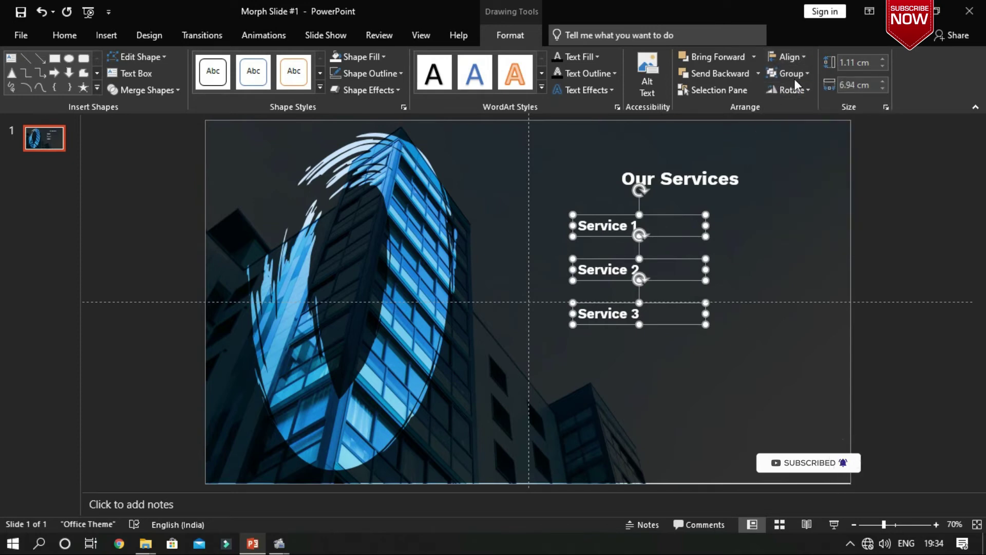
click(720, 252)
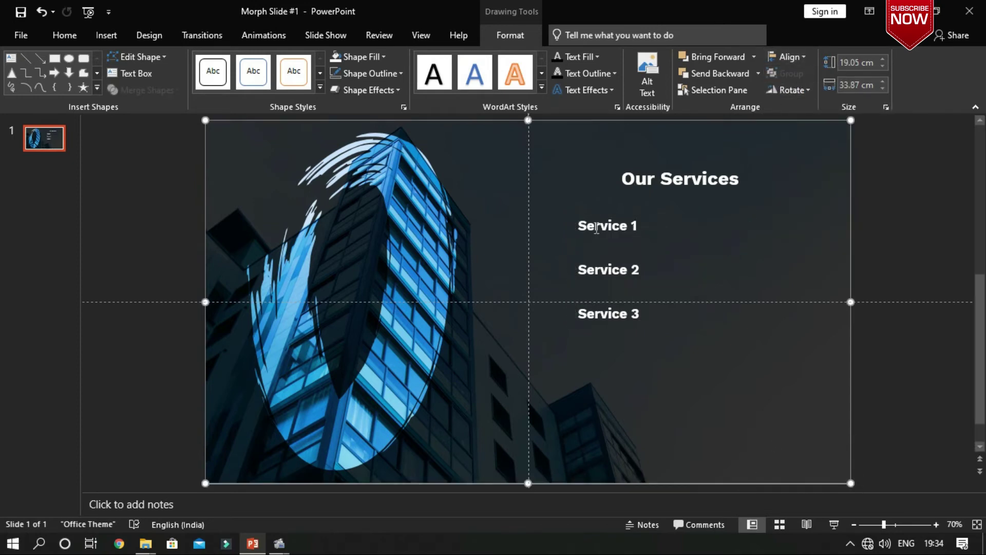
Move Service 2 and Service 3 further down the slide.
click(607, 225)
click(618, 283)
click(616, 268)
shift+click(607, 304)
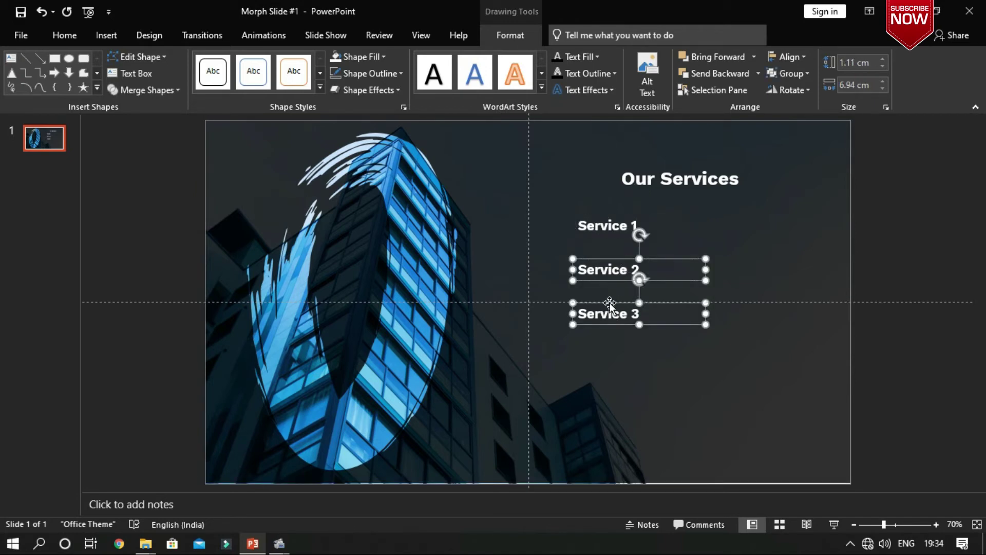
drag(606, 304, 615, 375)
click(607, 349)
click(693, 382)
Distribute Service 1, 2 and 3 vertically so they are evenly spaced.
click(611, 351)
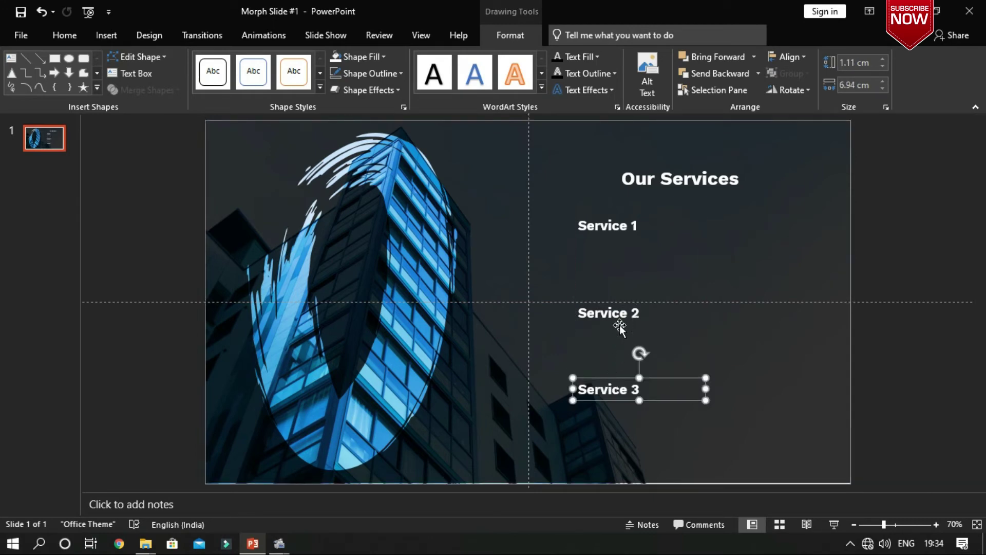
shift+click(622, 307)
shift+click(606, 221)
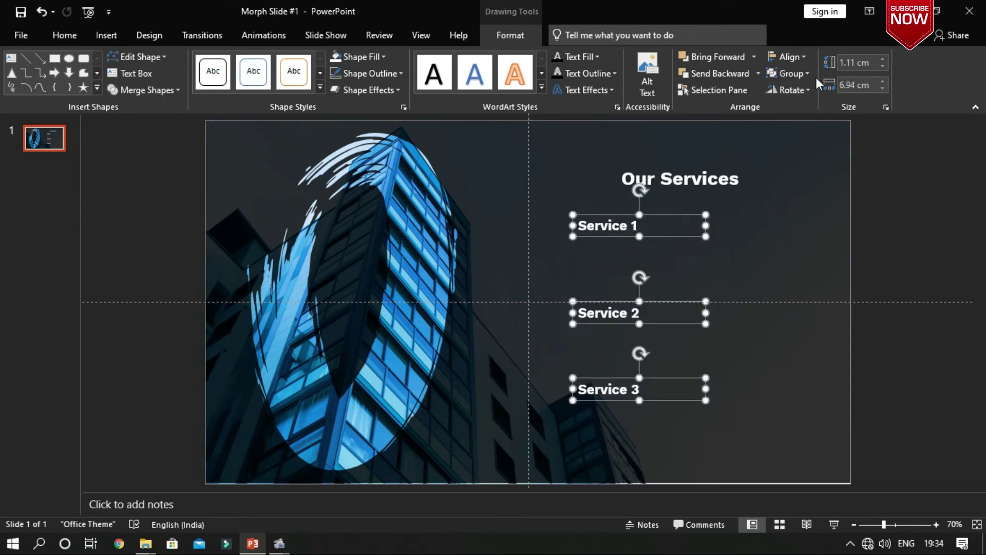
click(791, 56)
click(816, 200)
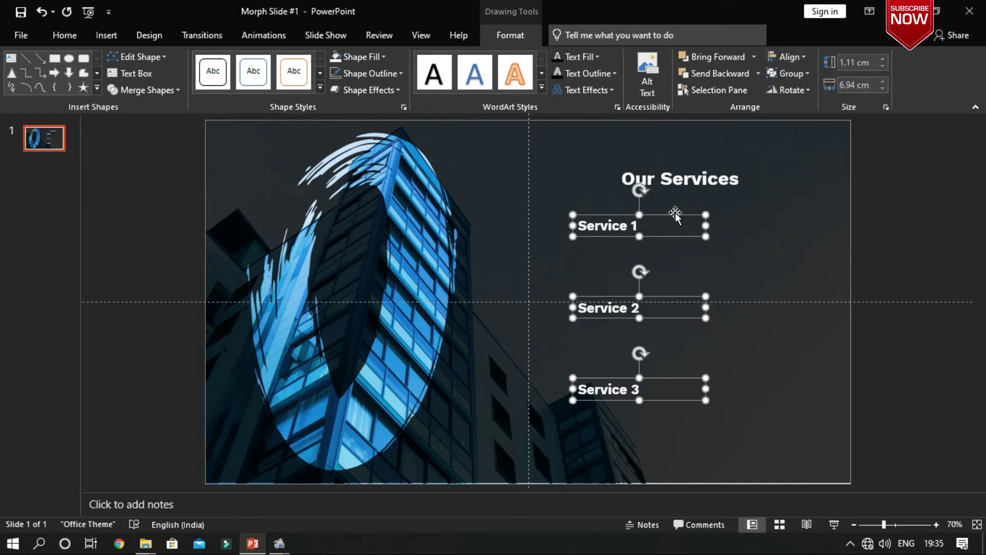
click(742, 243)
click(627, 216)
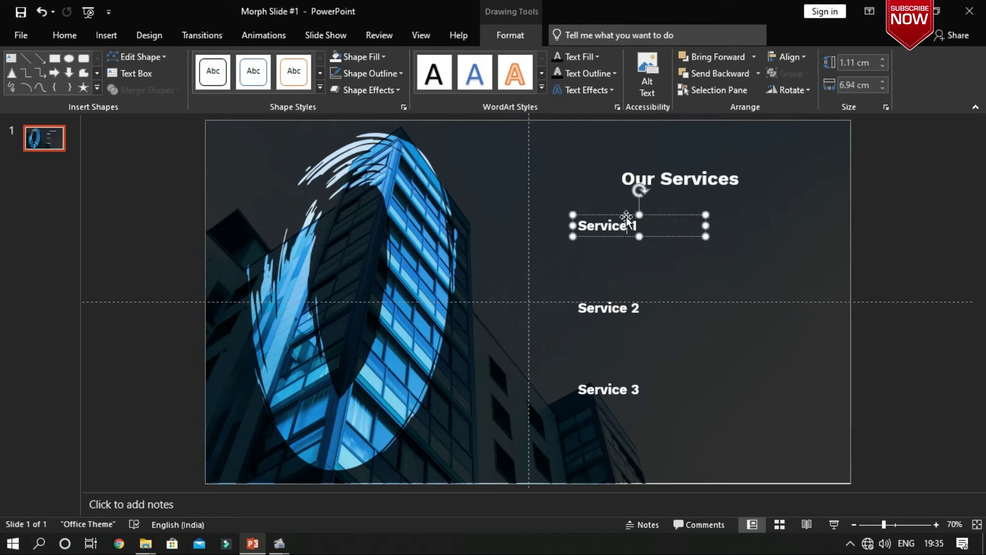
Duplicate Service 1 just below it and make the copy regular weight with a smaller font.
key(ctrl+d)
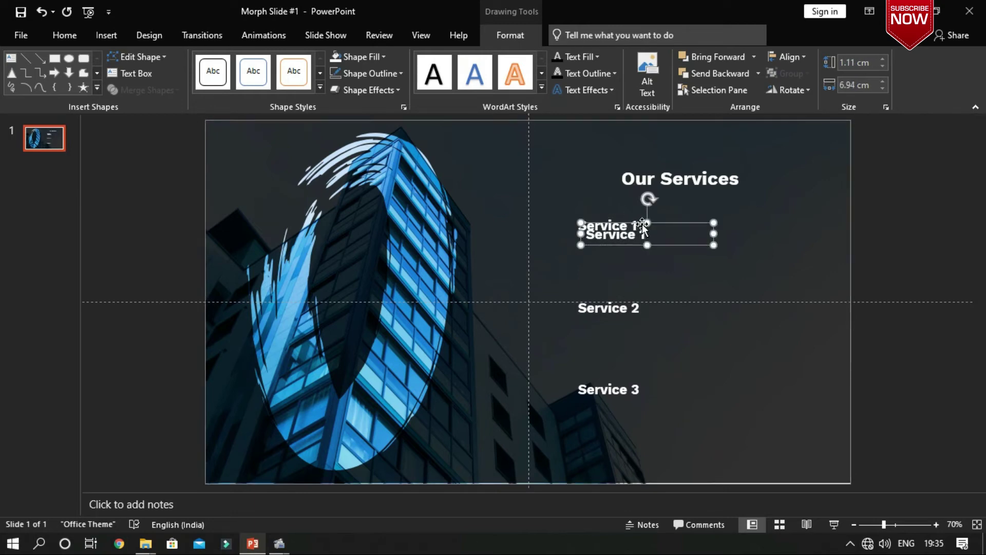
drag(637, 223, 625, 235)
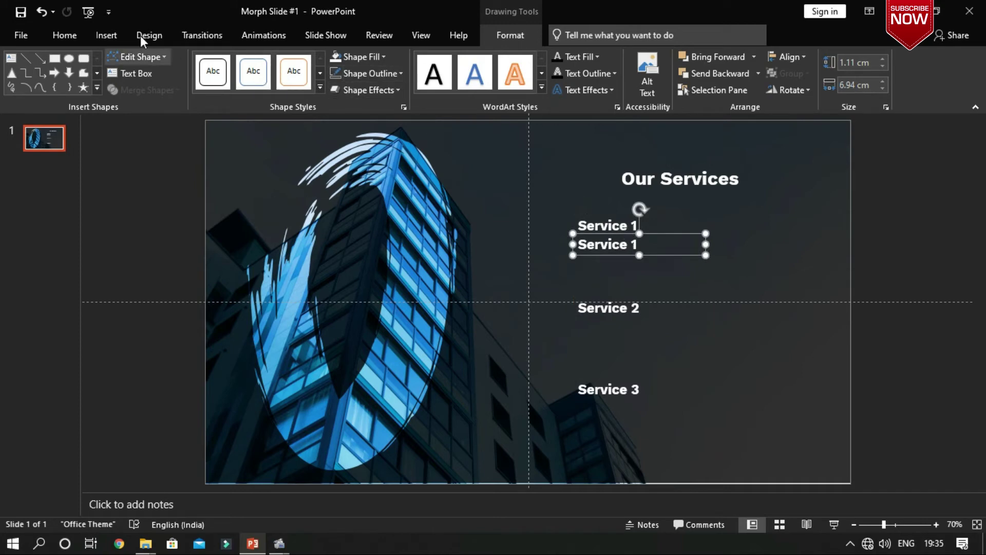
click(73, 37)
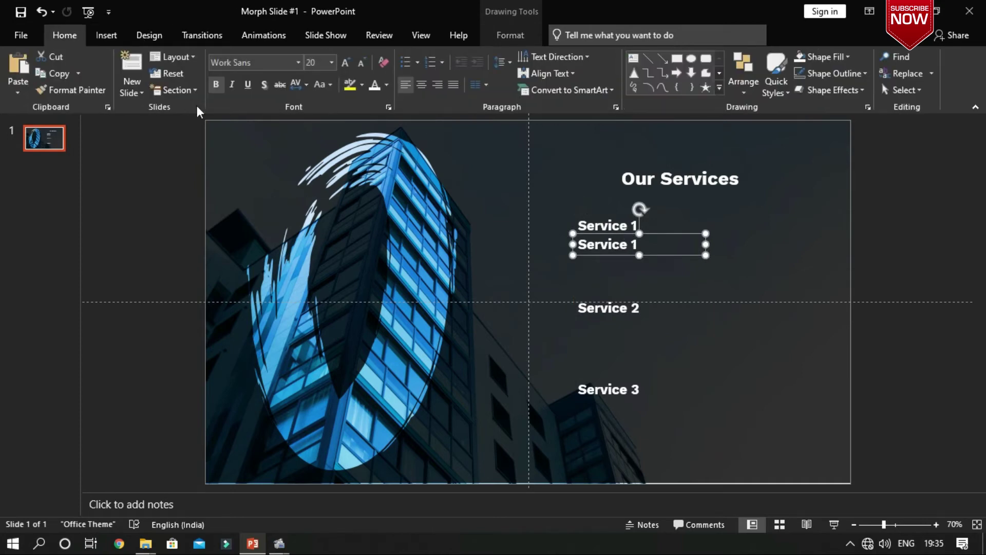
click(216, 85)
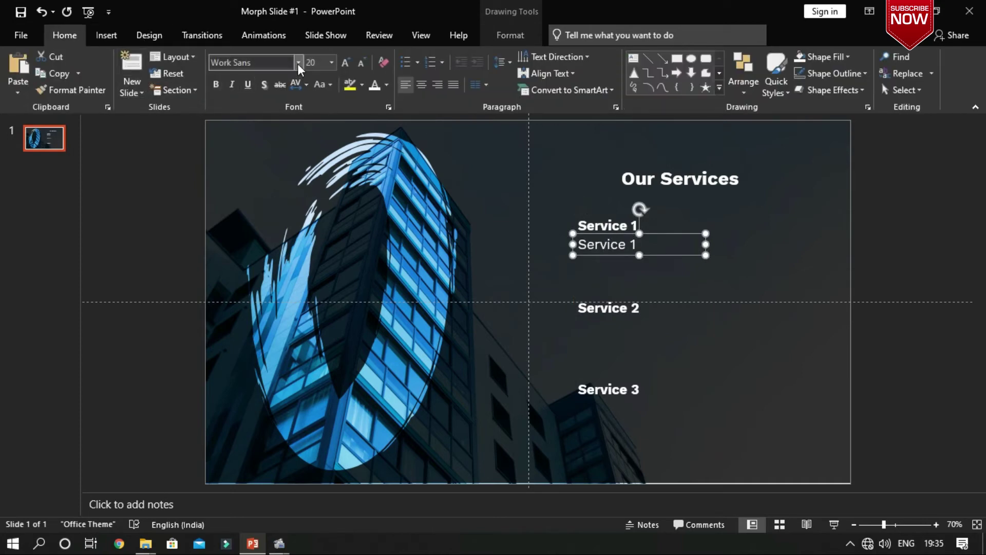
click(365, 60)
click(365, 60)
click(365, 61)
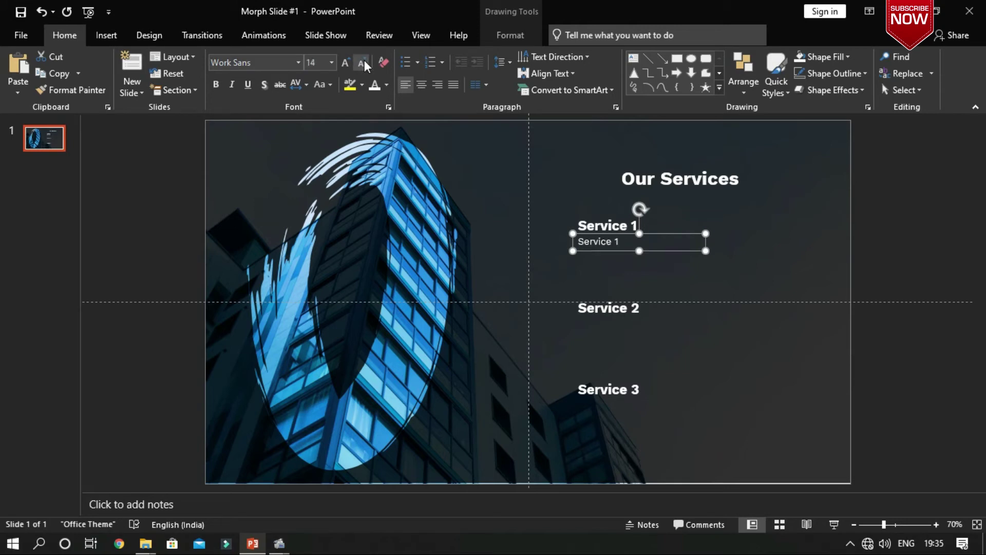
Replace the copy's text with a =lorem(1) placeholder paragraph and widen the box.
click(625, 243)
key(BackSpace)
key(BackSpace)
key(BackSpace)
key(BackSpace)
key(BackSpace)
key(BackSpace)
key(BackSpace)
key(BackSpace)
key(BackSpace)
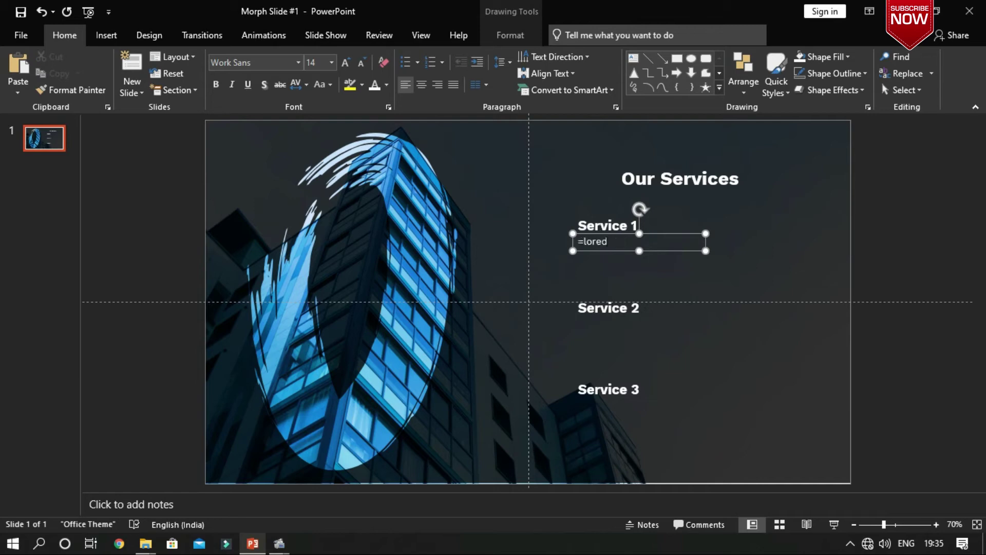
text(=lorem(19)
key(Return)
key(BackSpace)
key(BackSpace)
text())
key(Return)
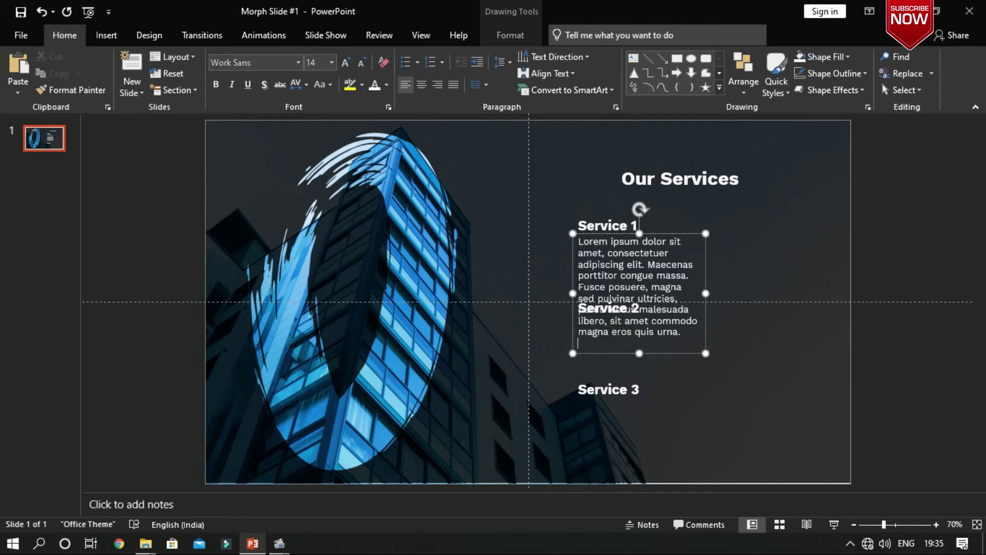
key(BackSpace)
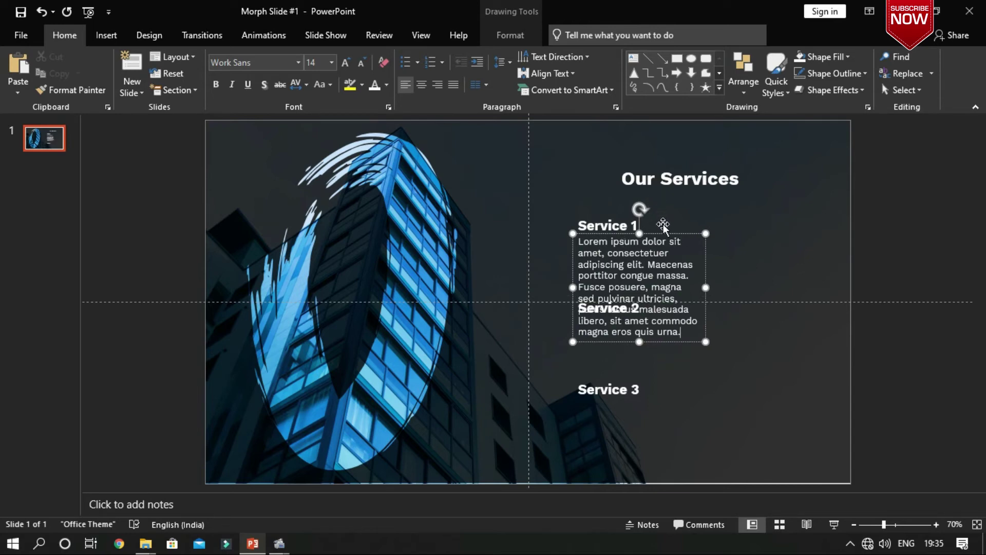
click(658, 234)
drag(708, 288, 811, 288)
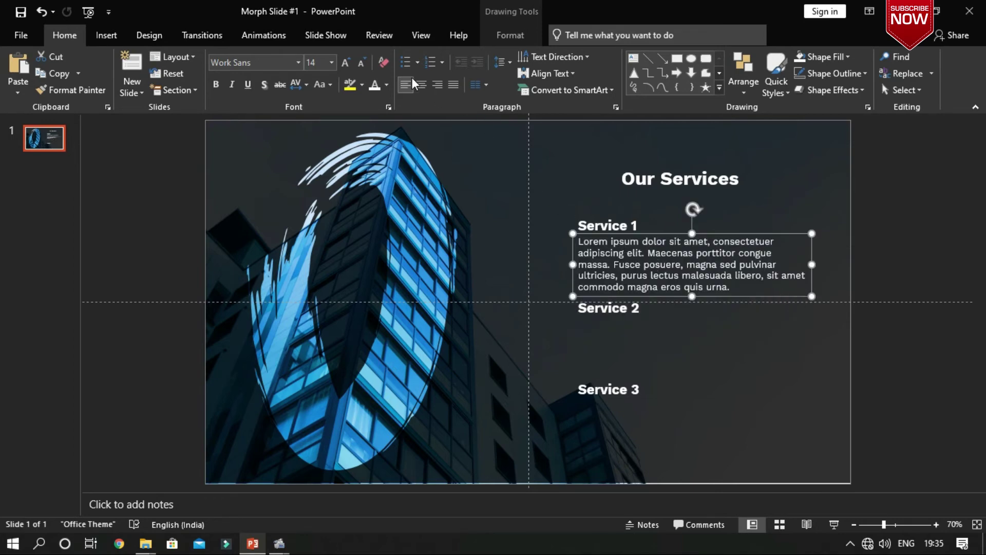
Set the paragraph to 12 pt and copy it under Service 2 and Service 3.
click(360, 63)
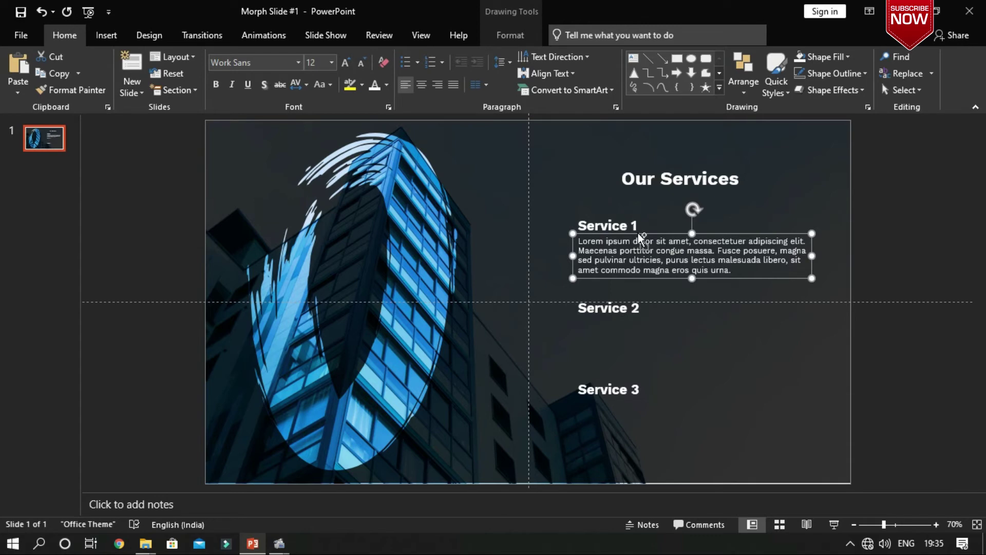
drag(638, 233, 634, 318)
key(Up)
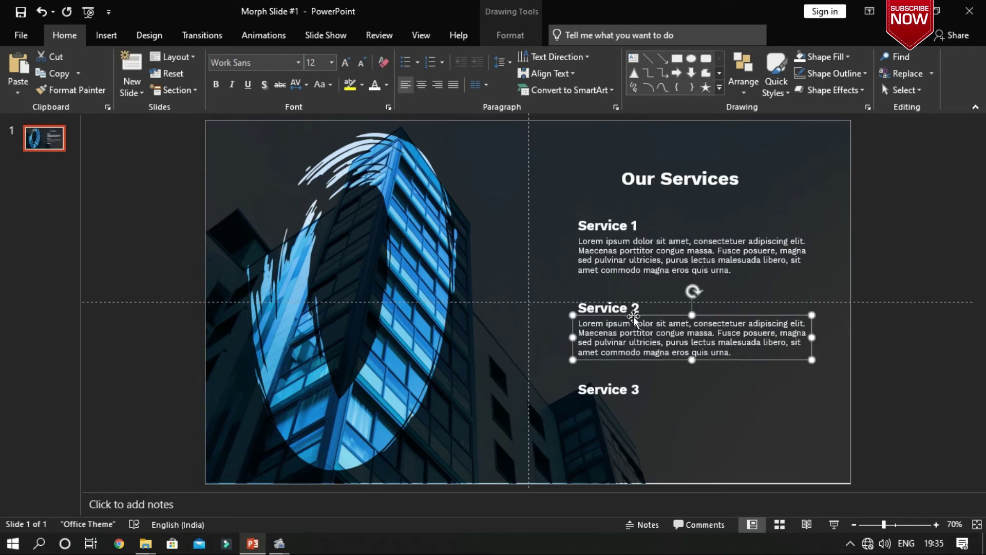
key(ctrl+d)
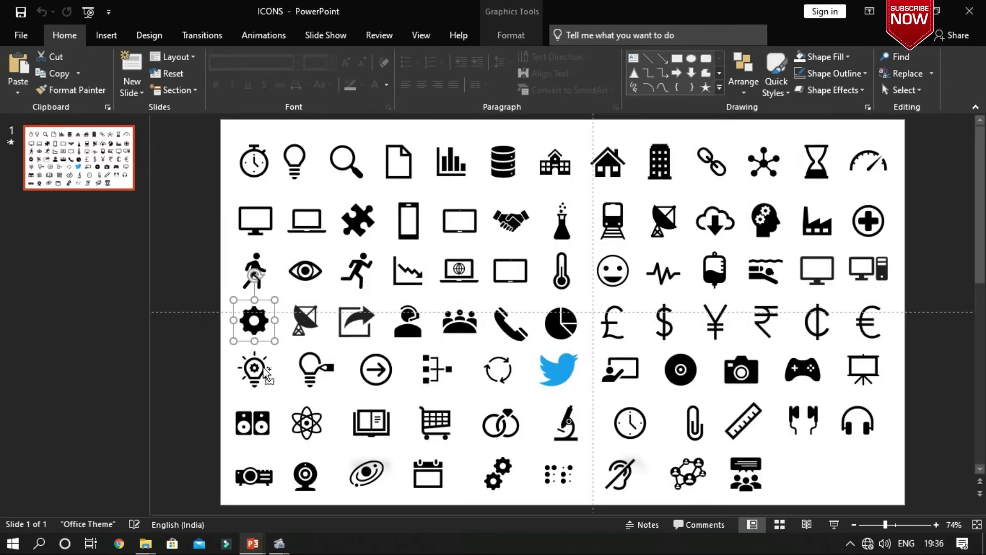
Copy the gear, lightbulb and bar-chart icons from the ICONS file.
drag(255, 369, 313, 390)
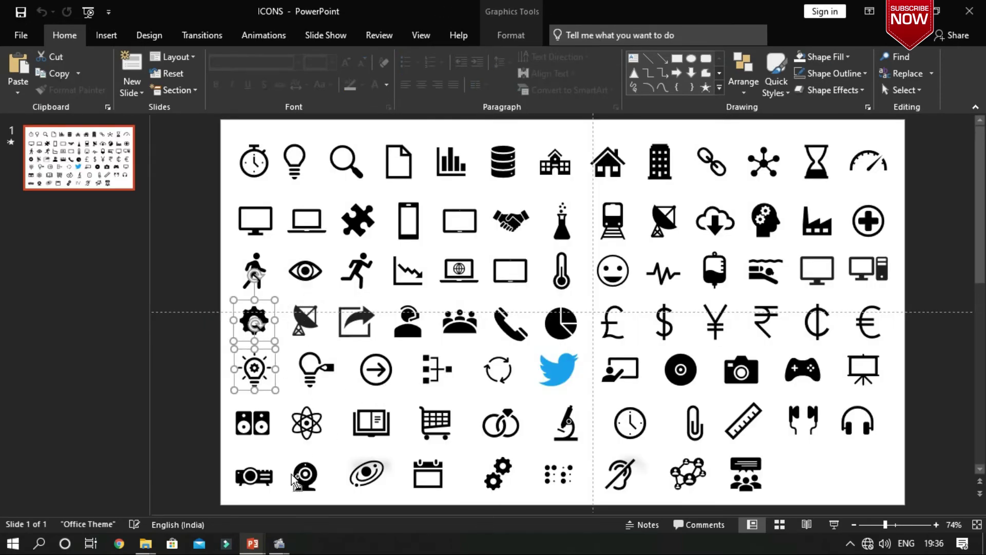
ctrl+click(459, 175)
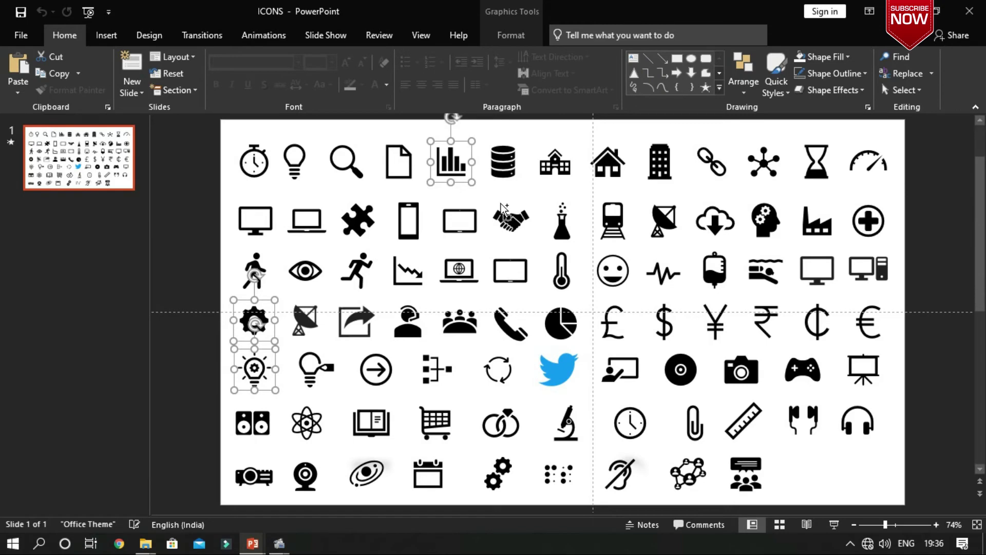
key(ctrl+c)
key(alt+Tab)
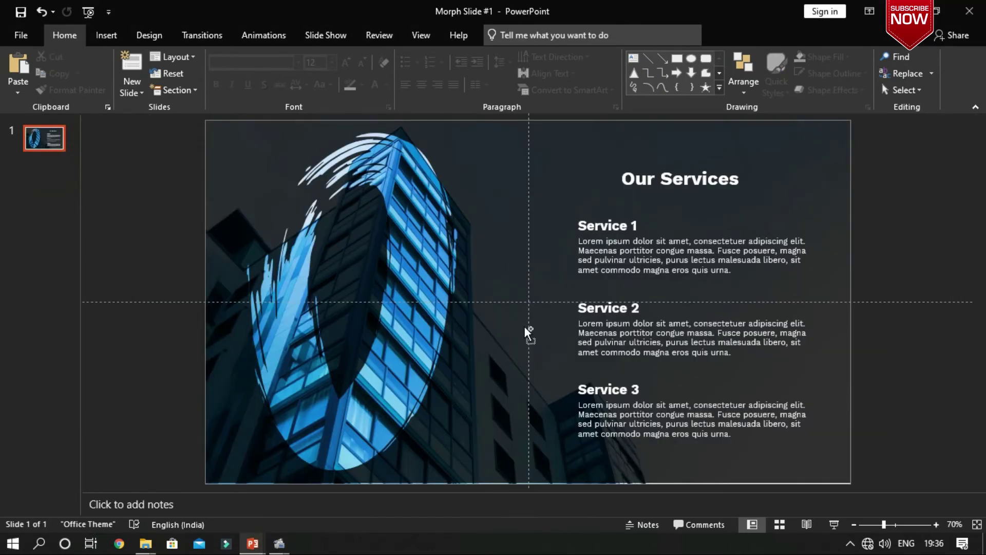
Paste the icons in white and place bar-chart, gear and lightbulb beside Services 1, 2 and 3.
key(ctrl+v)
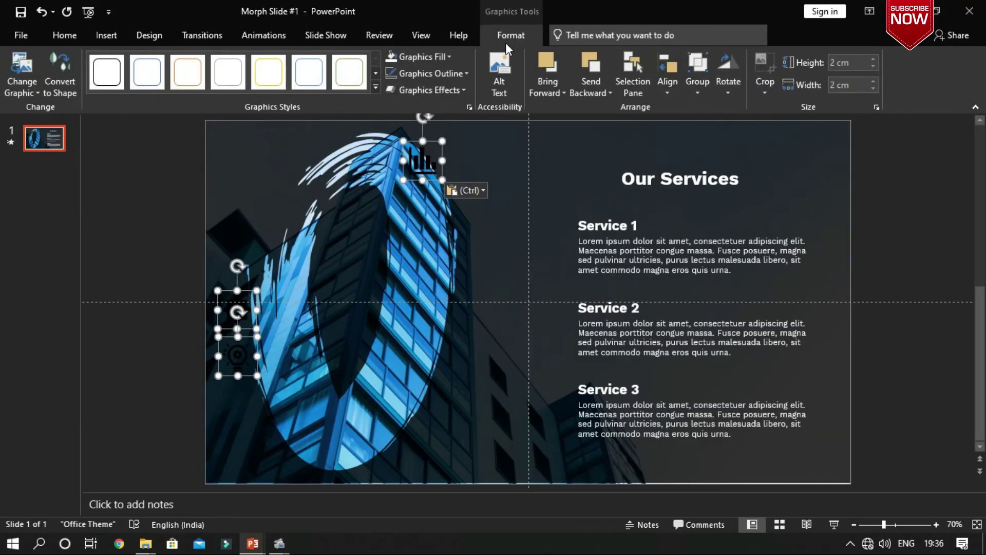
click(395, 54)
click(532, 271)
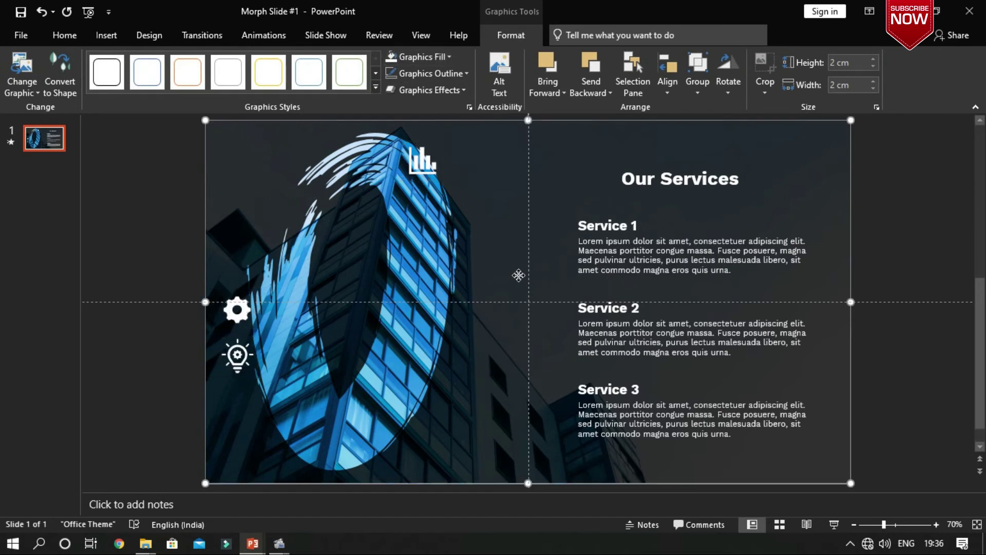
drag(415, 161, 524, 253)
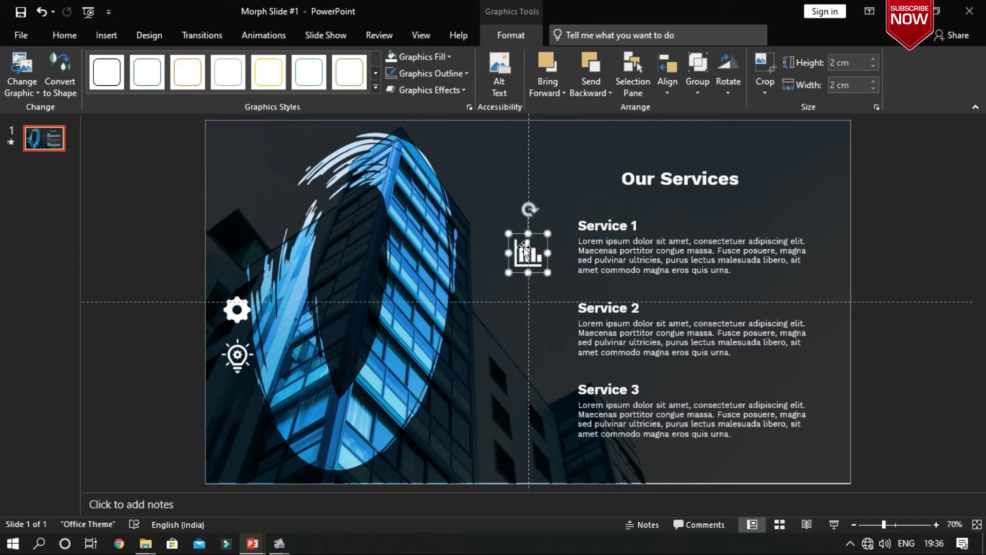
drag(237, 314, 527, 336)
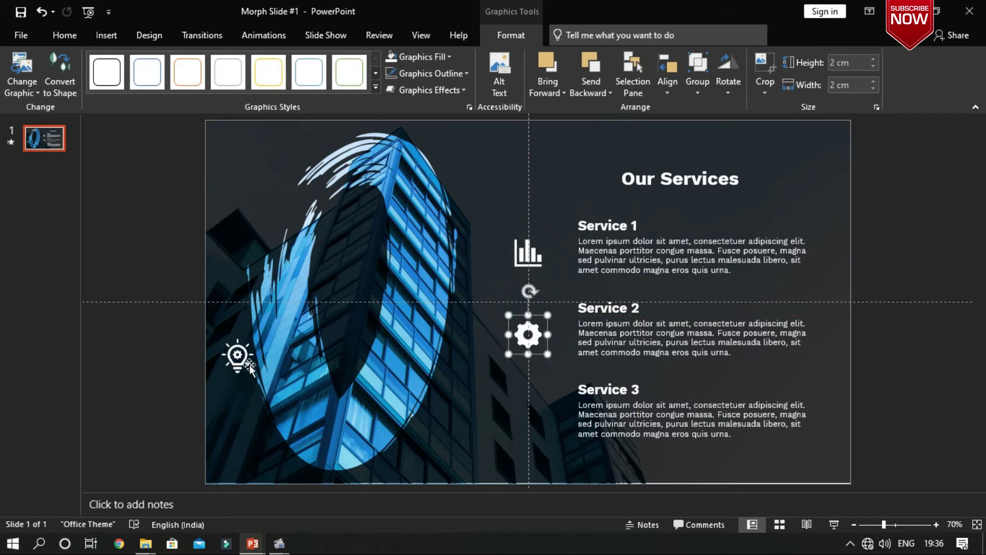
drag(238, 354, 526, 412)
Distribute the three service icons evenly top to bottom.
shift+click(529, 338)
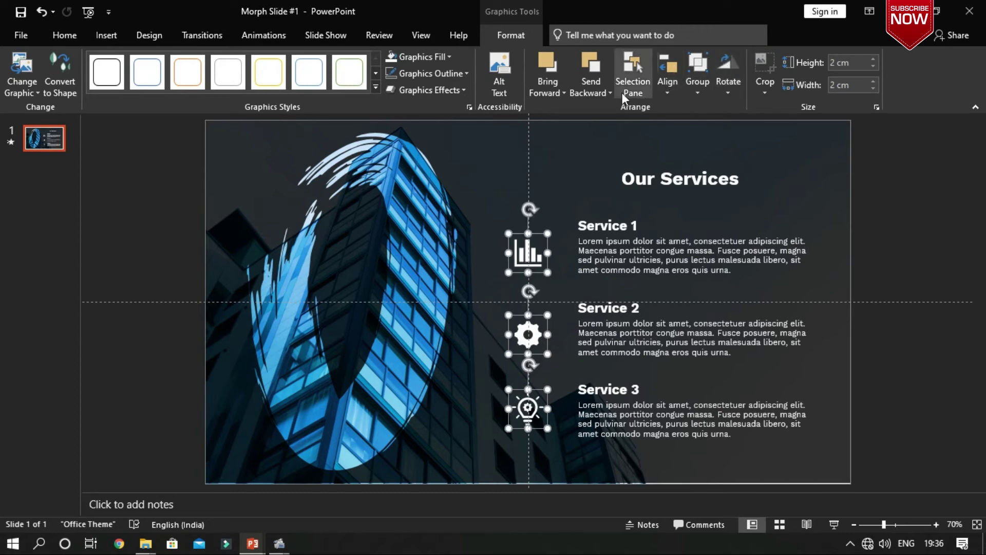
click(665, 90)
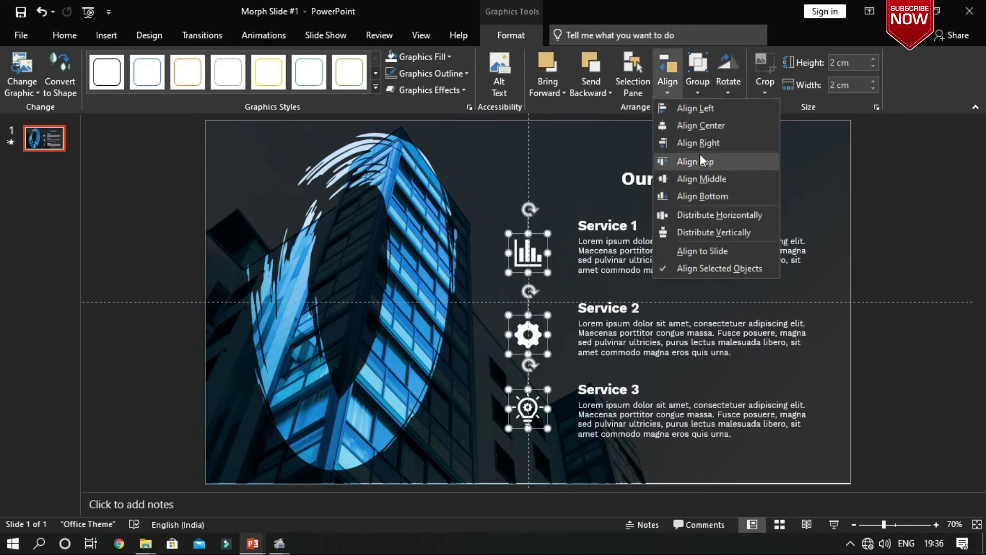
click(706, 232)
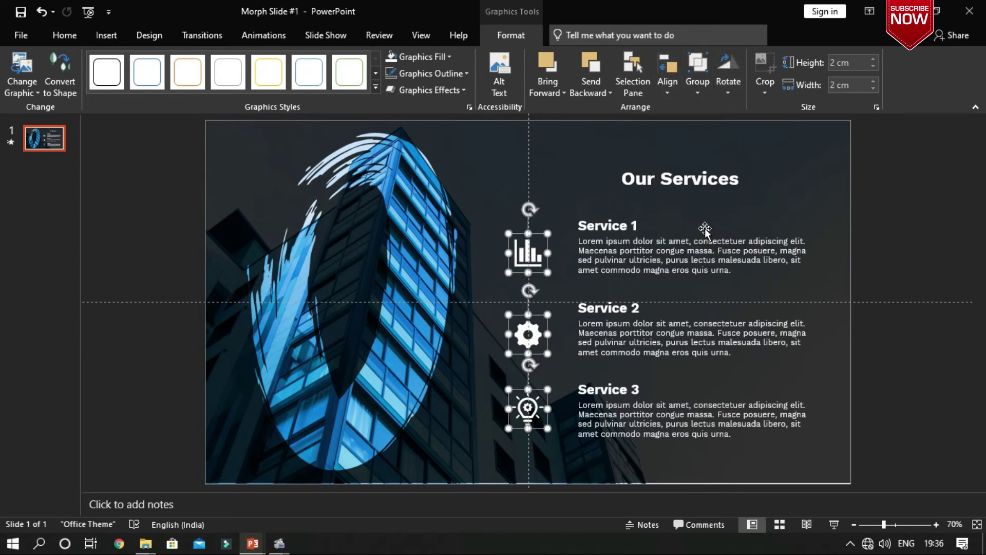
click(867, 352)
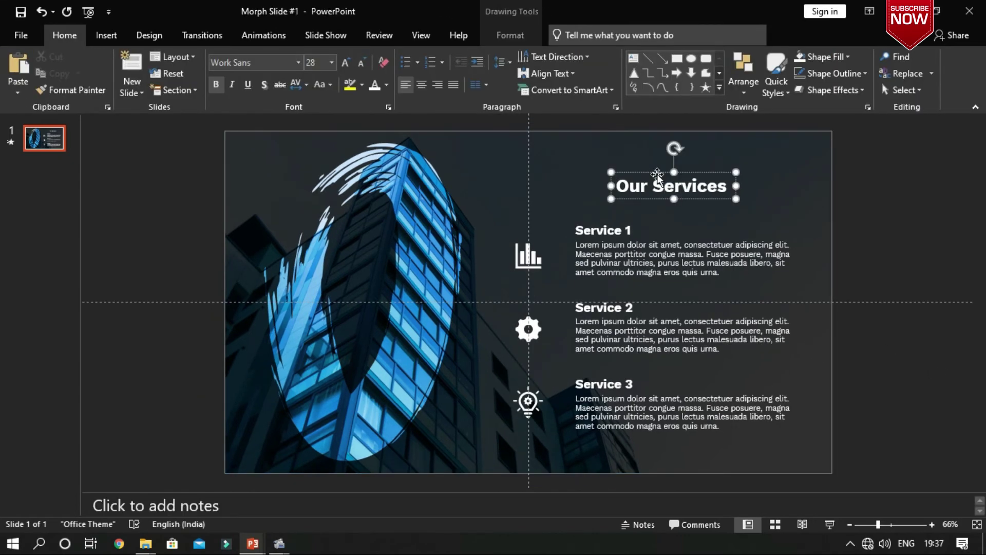
Nudge the Our Services heading slightly upward.
click(654, 172)
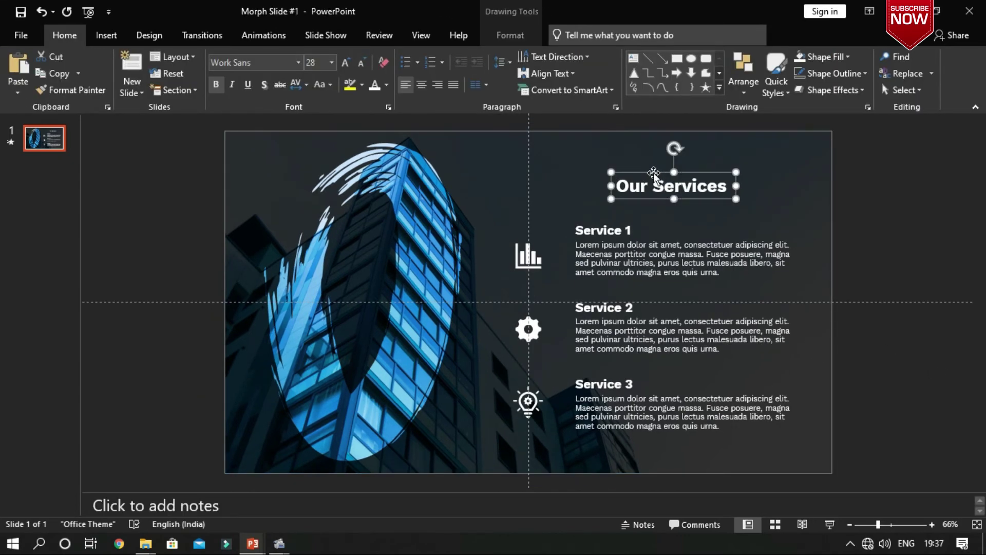
key(Up)
key(Up)
key(Up)
key(Up)
key(Up)
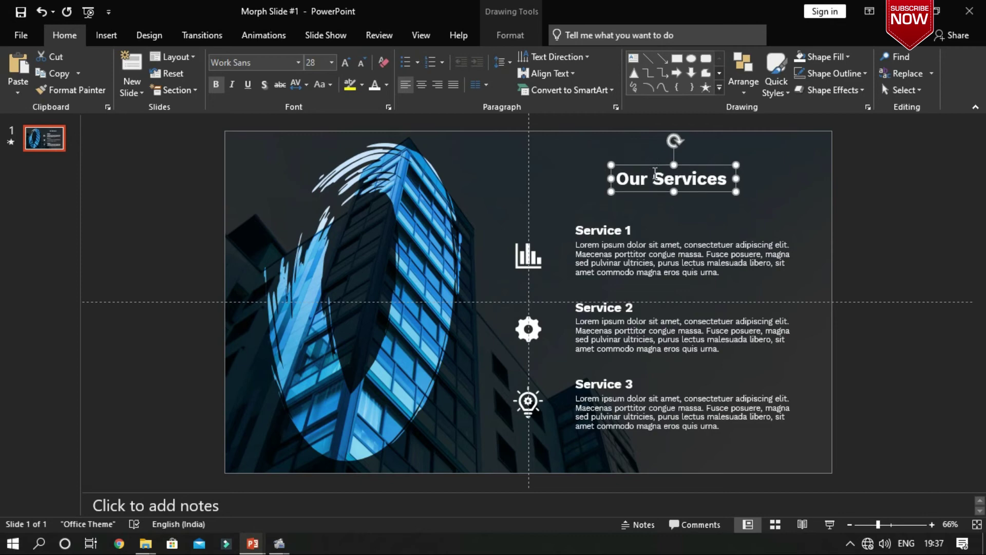
key(Up)
key(Up)
key(Up)
key(Up)
key(Up)
key(Up)
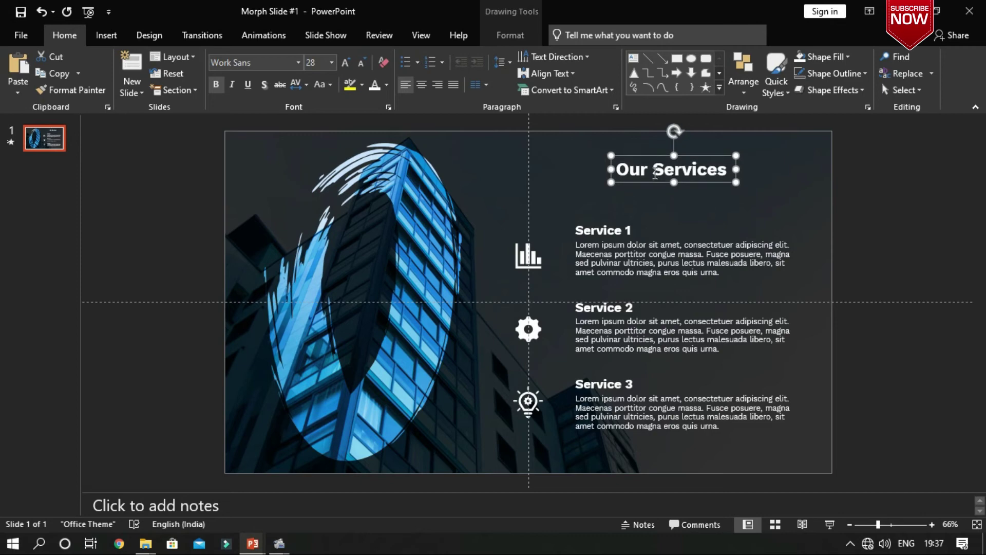
key(Down)
key(Down)
Nudge all three service titles, paragraphs and icons up together, then save Morph Slide #1.pptx.
click(607, 231)
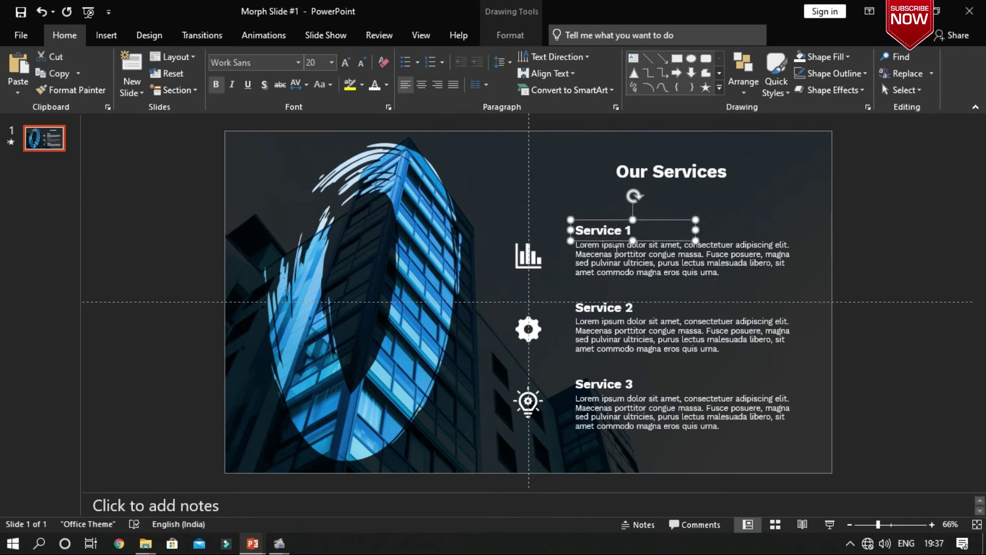
shift+click(616, 251)
shift+click(529, 255)
shift+click(601, 310)
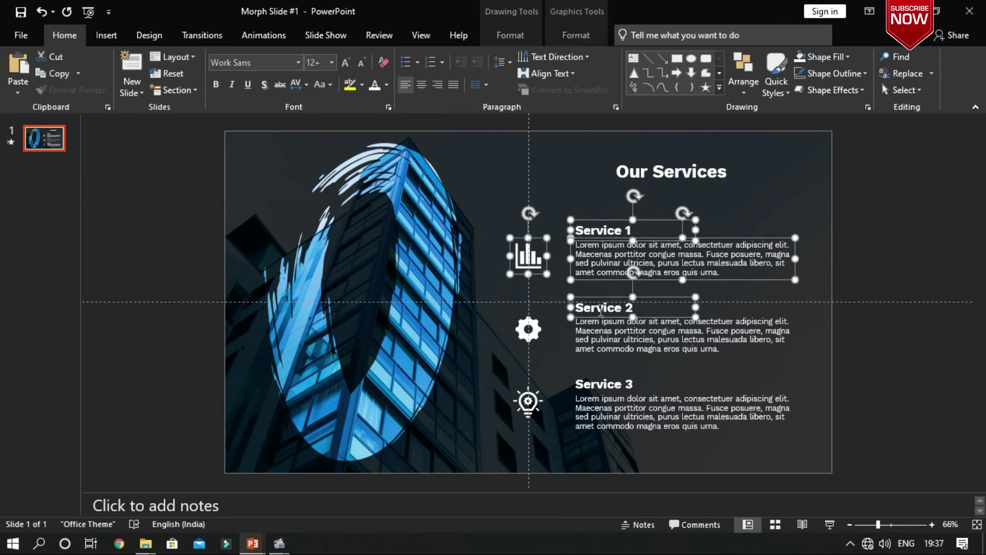
shift+click(540, 329)
shift+click(608, 335)
shift+click(535, 400)
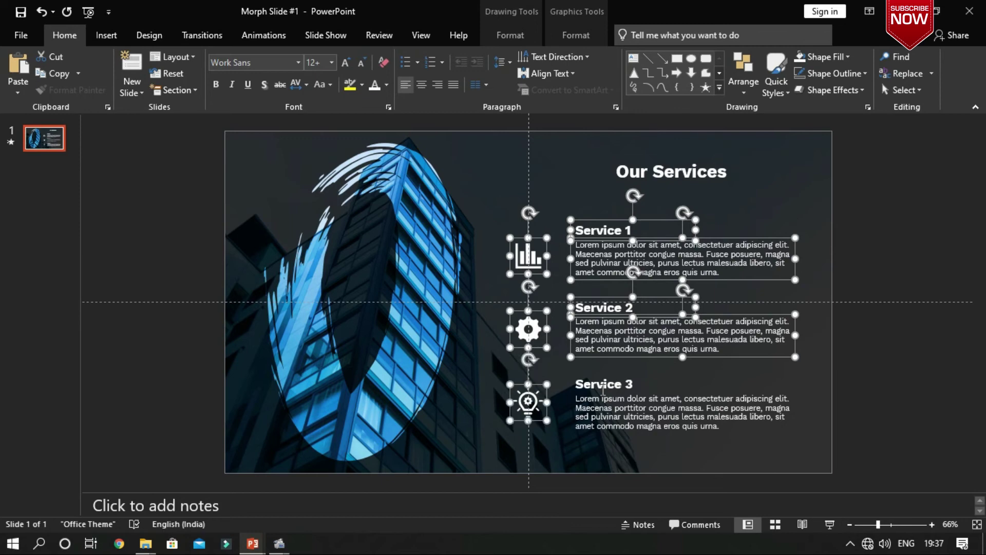
shift+click(604, 389)
shift+click(610, 410)
key(Up)
key(Up)
key(Up)
key(Up)
key(Up)
key(Up)
key(Up)
key(Up)
key(Up)
key(Up)
click(882, 428)
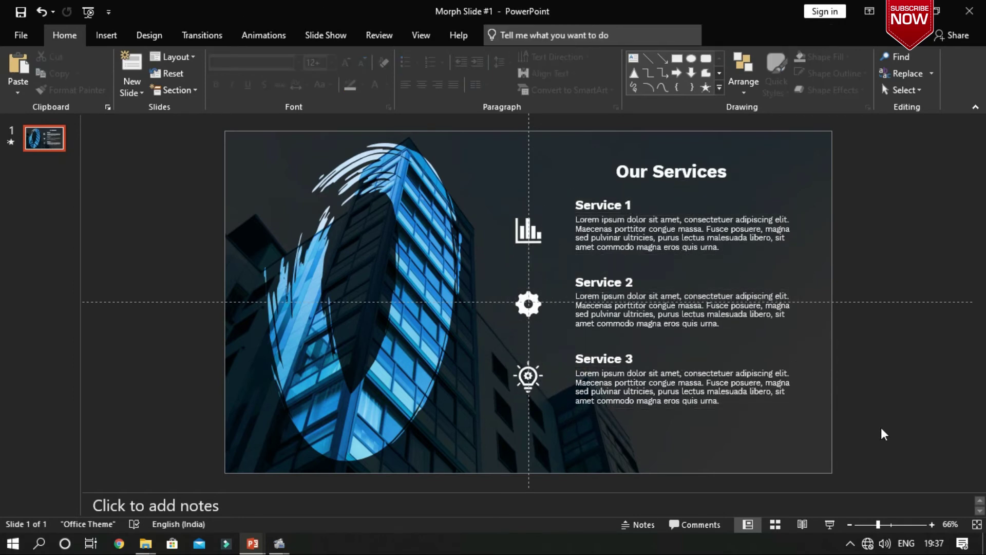
key(ctrl+s)
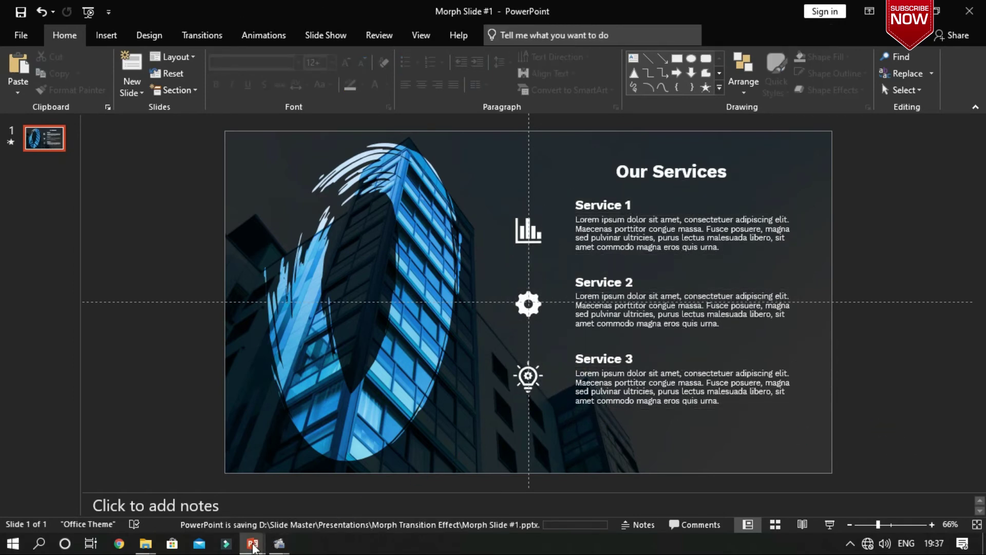
In ICONS, copy the Twitter, LinkedIn, Instagram and Facebook icons.
mouse_move(253, 543)
click(341, 486)
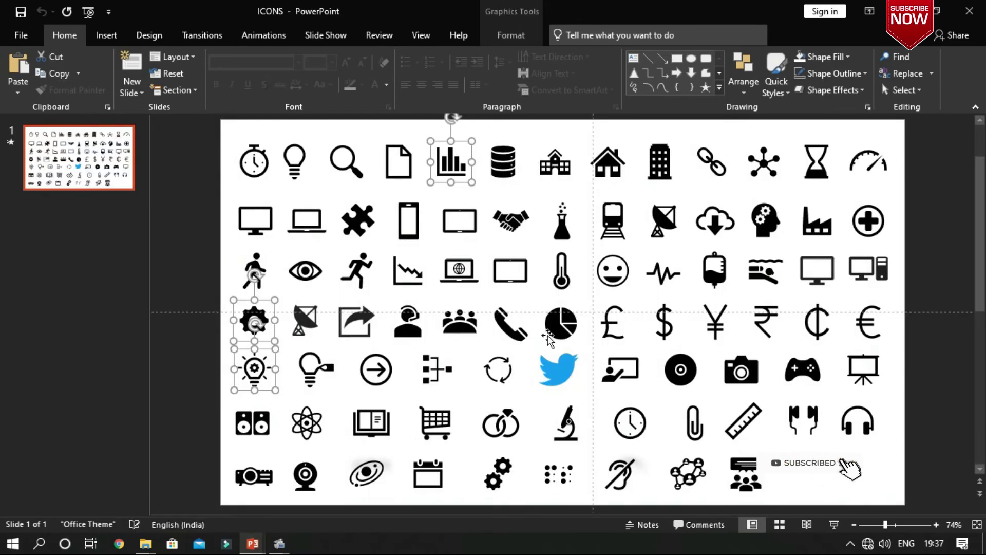
scroll(540, 332, down, 2)
click(455, 483)
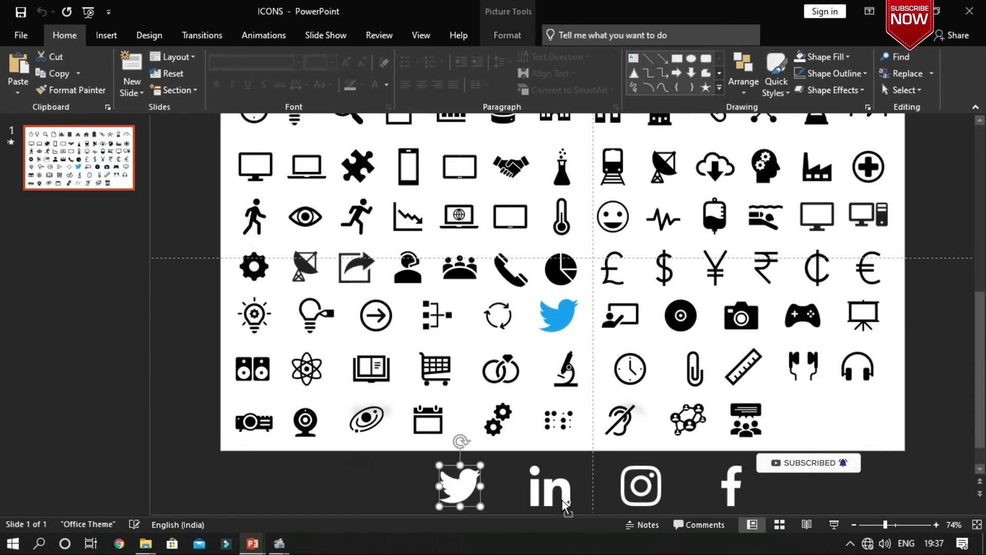
shift+click(551, 487)
shift+click(642, 487)
shift+click(731, 493)
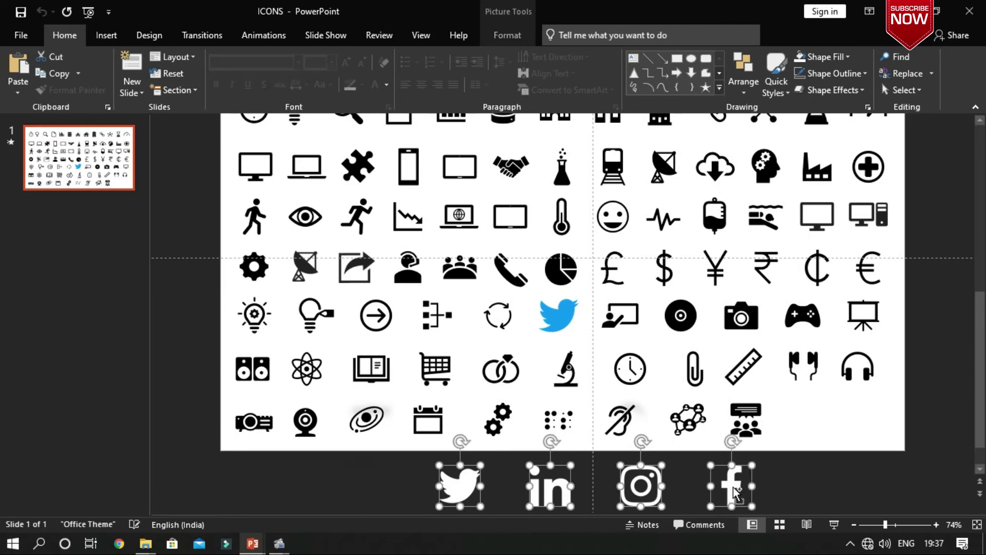
key(alt+Tab)
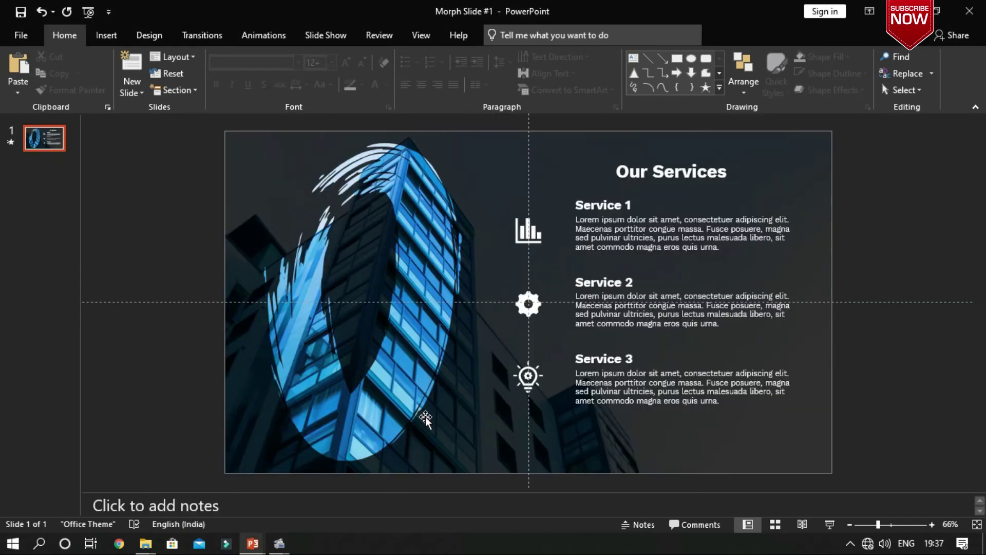
Paste the four social icons onto the slide, size them 1 cm, and move them near the bottom.
key(ctrl+v)
drag(597, 463, 624, 405)
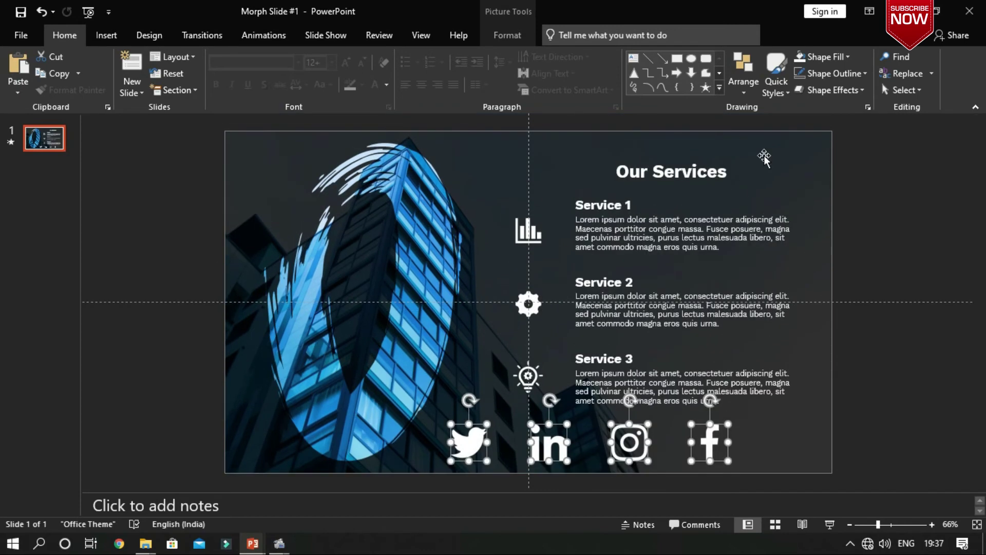
click(508, 36)
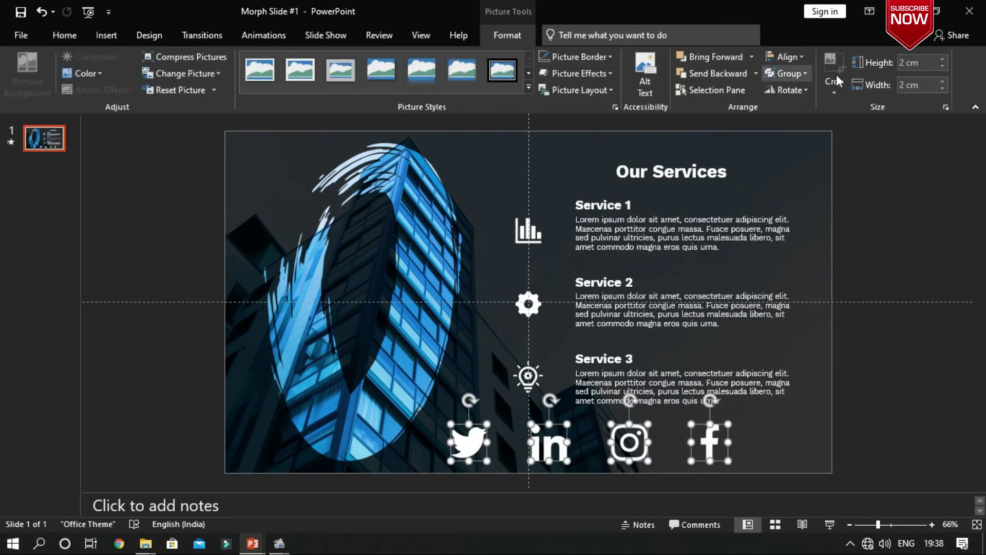
click(917, 63)
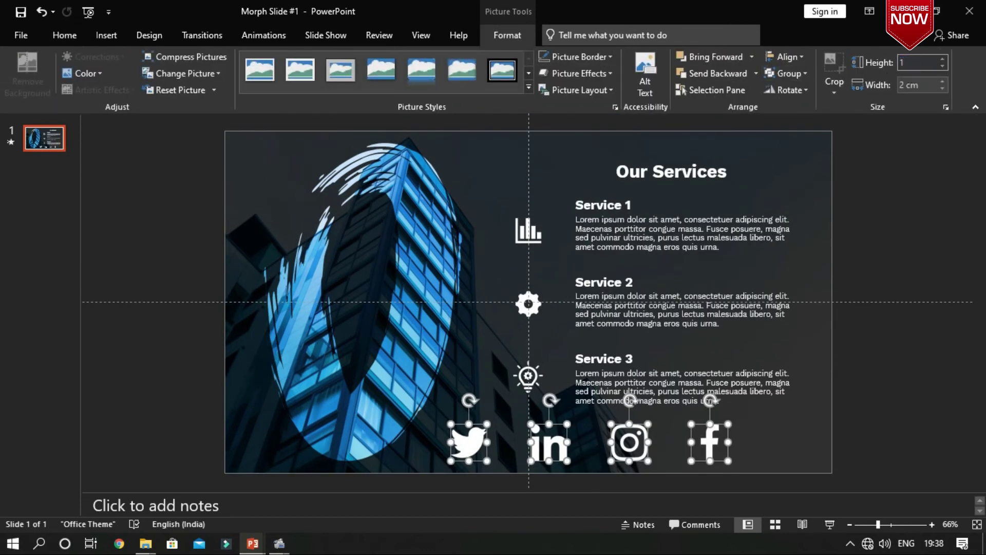
key(Return)
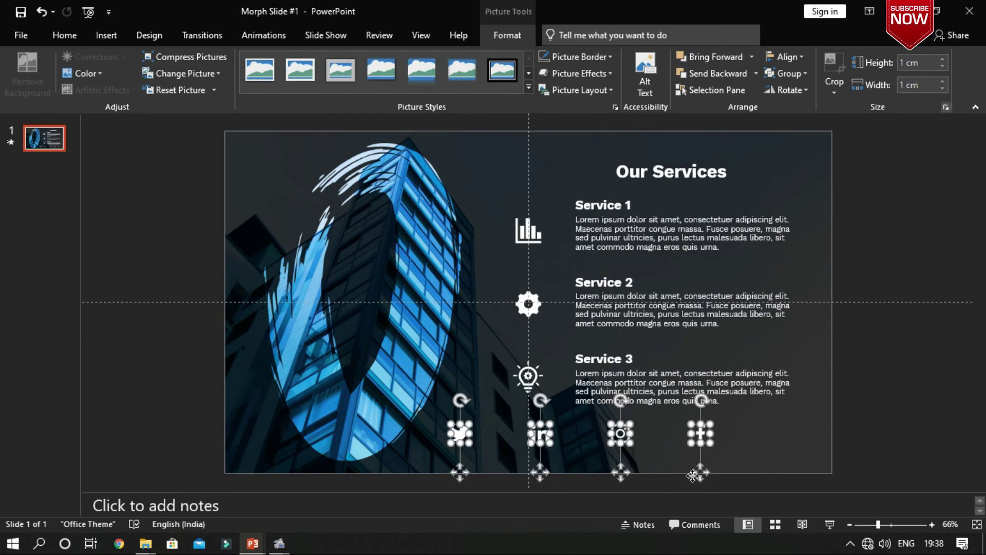
drag(692, 475, 650, 492)
click(850, 419)
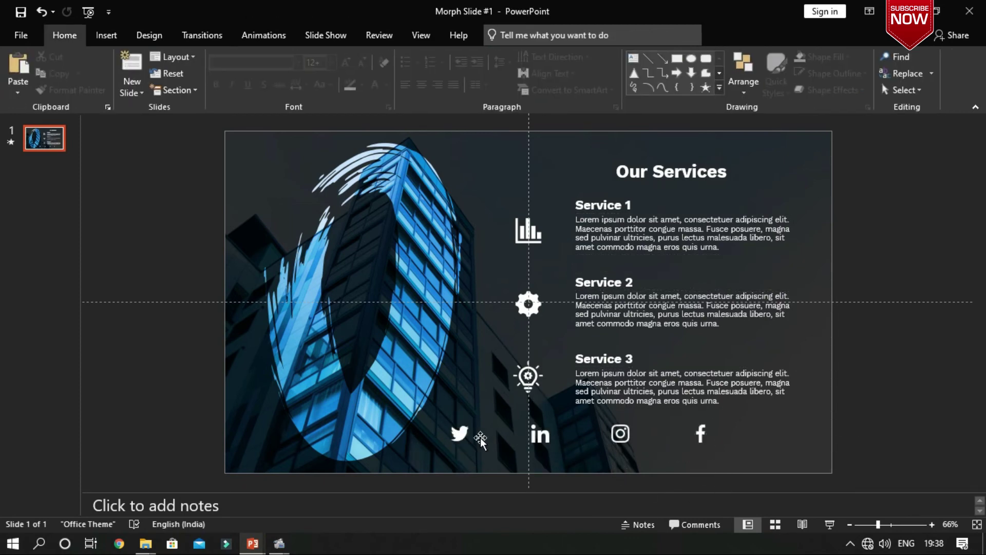
Move LinkedIn, Instagram and Facebook in a row next to the Twitter icon.
click(462, 435)
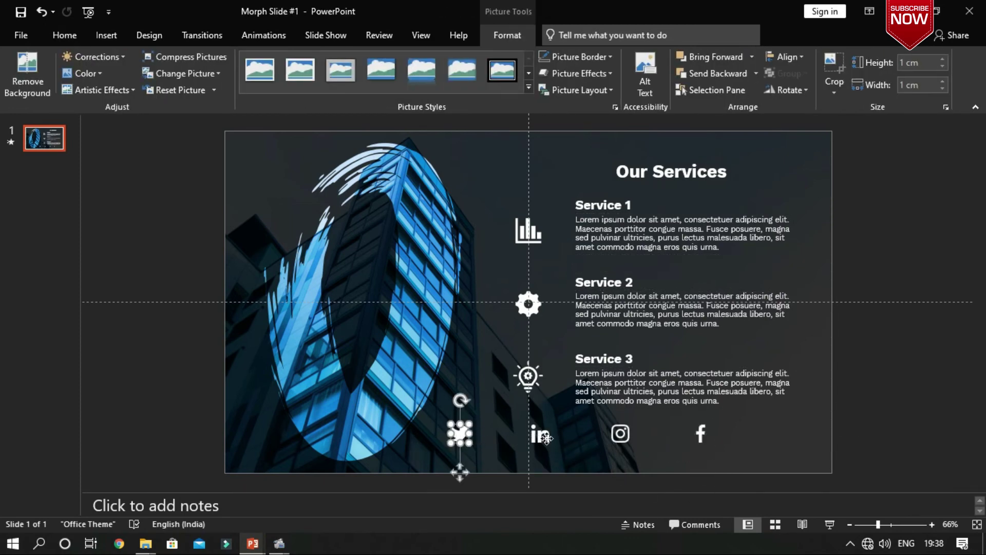
drag(546, 437, 493, 436)
drag(620, 435, 525, 437)
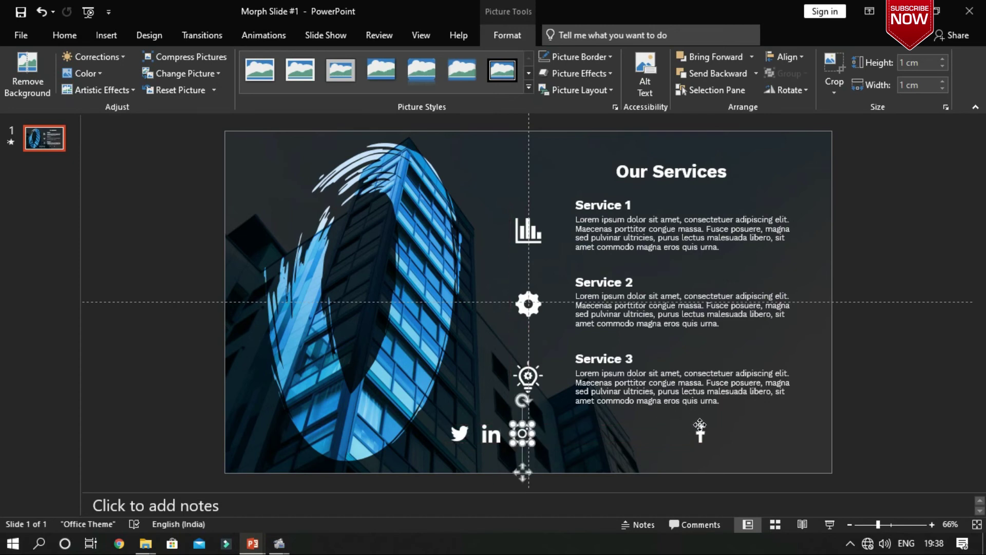
drag(701, 424, 551, 424)
Distribute the four social icons horizontally and align their middles.
shift+click(529, 433)
shift+click(492, 434)
shift+click(465, 436)
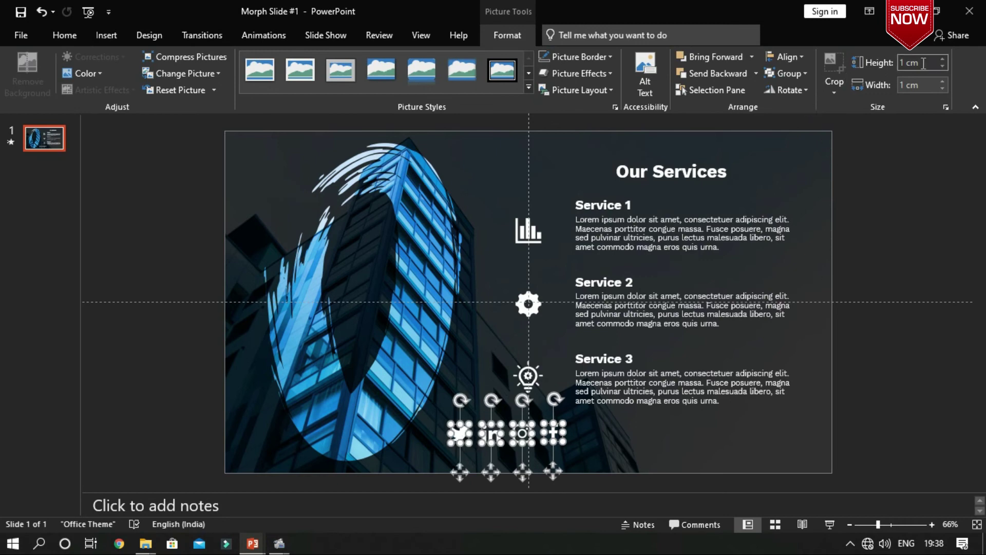
click(783, 58)
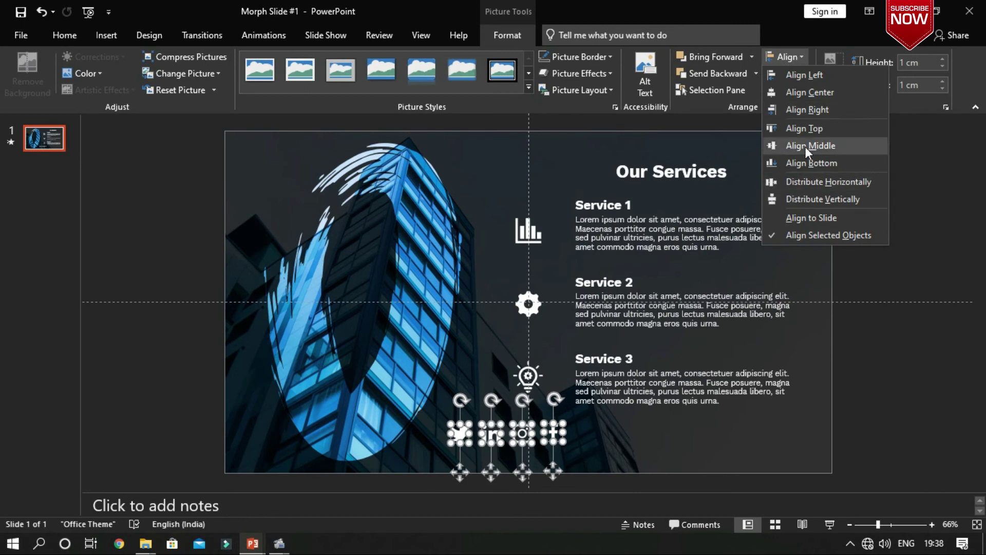
click(805, 182)
click(793, 58)
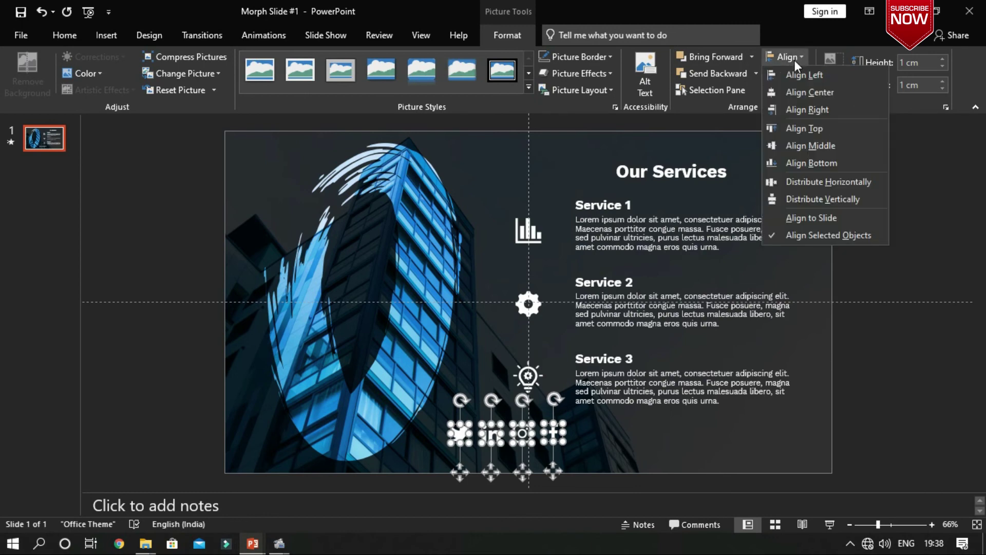
click(794, 144)
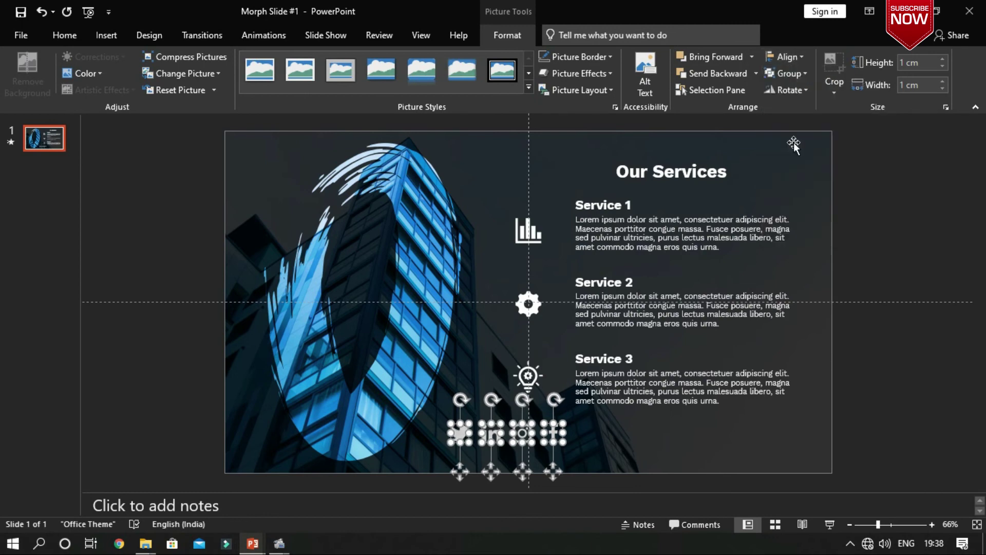
click(549, 477)
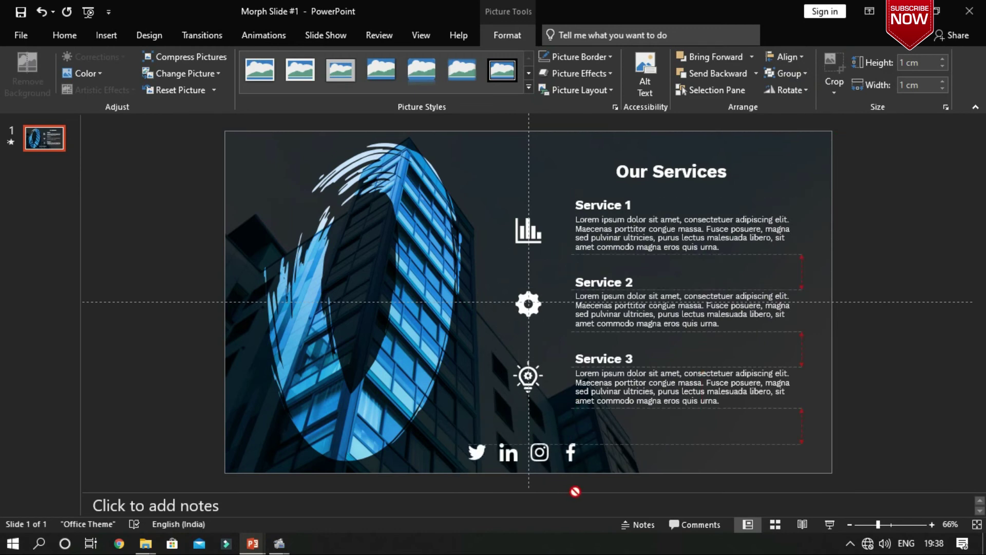
Group the four social icons, centre the group on the slide, then ungroup them.
key(ctrl+z)
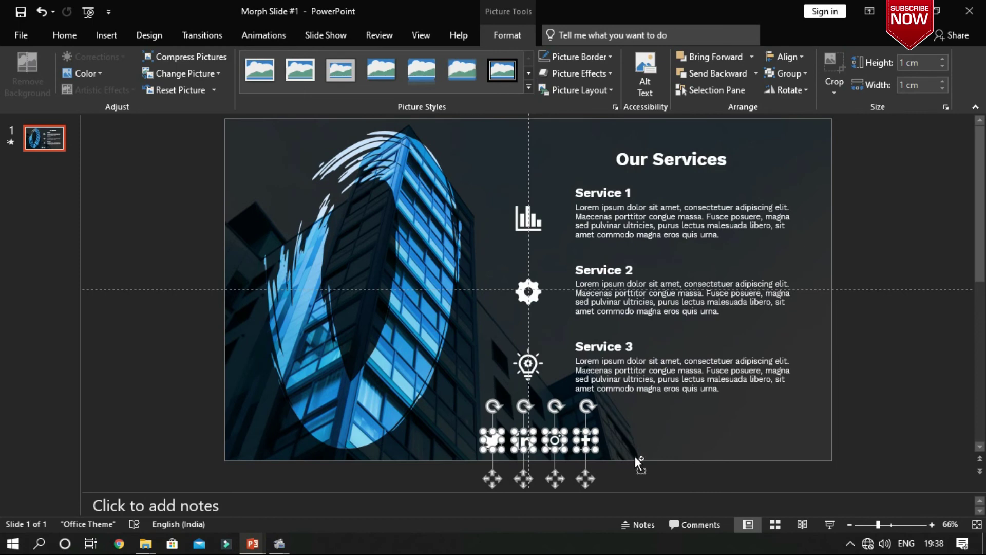
key(ctrl+y)
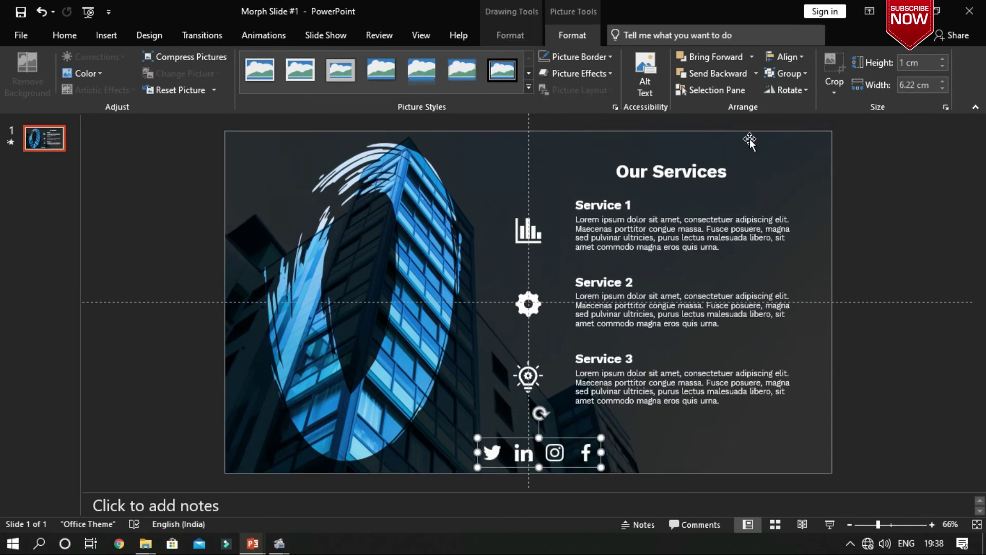
click(786, 56)
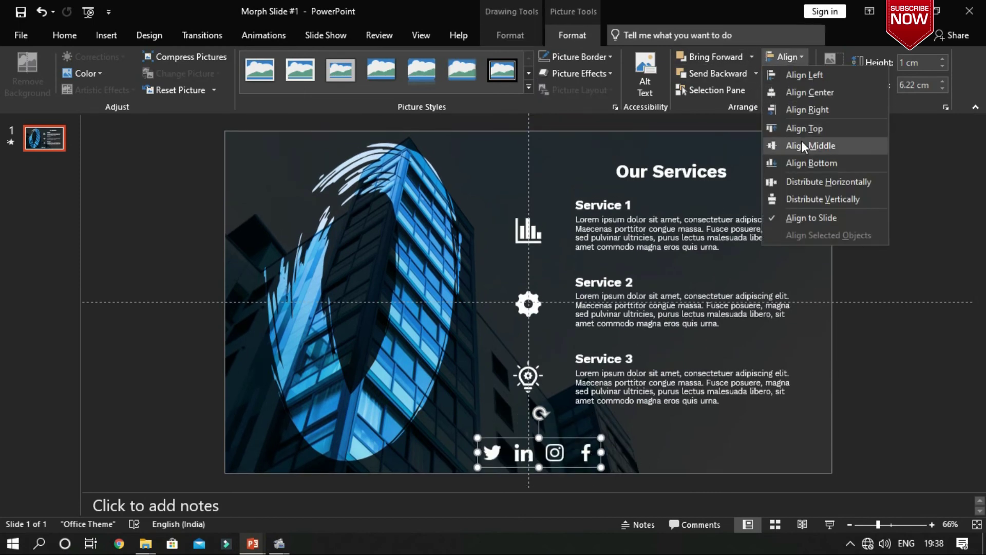
click(813, 93)
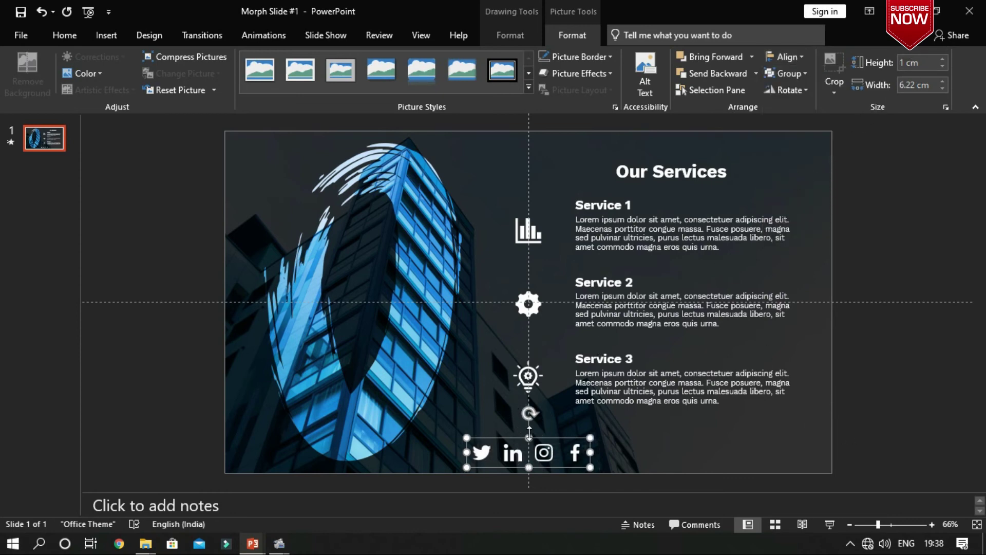
key(ctrl+shift+g)
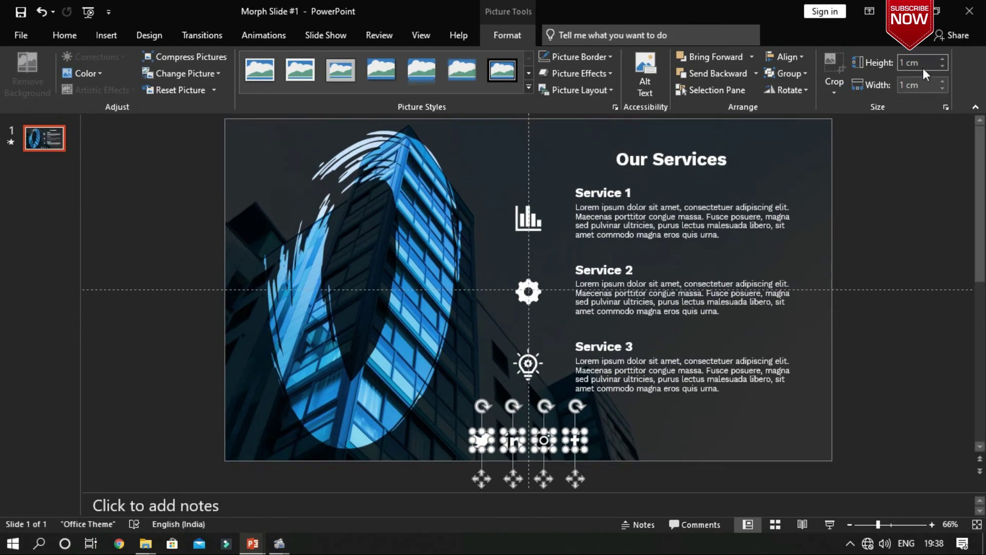
Resize the social icons to 0.5 cm height and width and nudge them slightly lower.
click(924, 66)
text(0.5)
key(Tab)
text(0.5)
key(Return)
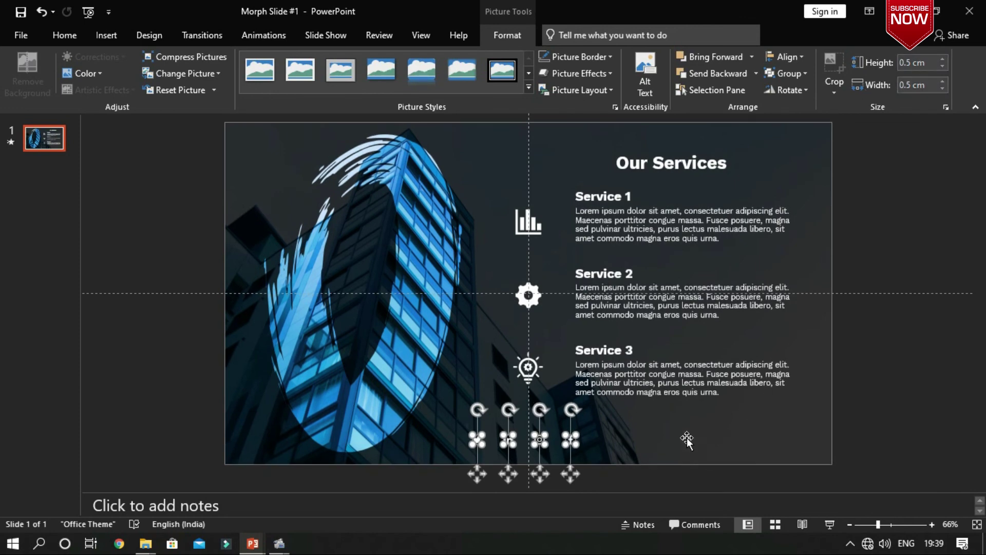
scroll(683, 439, down, 1)
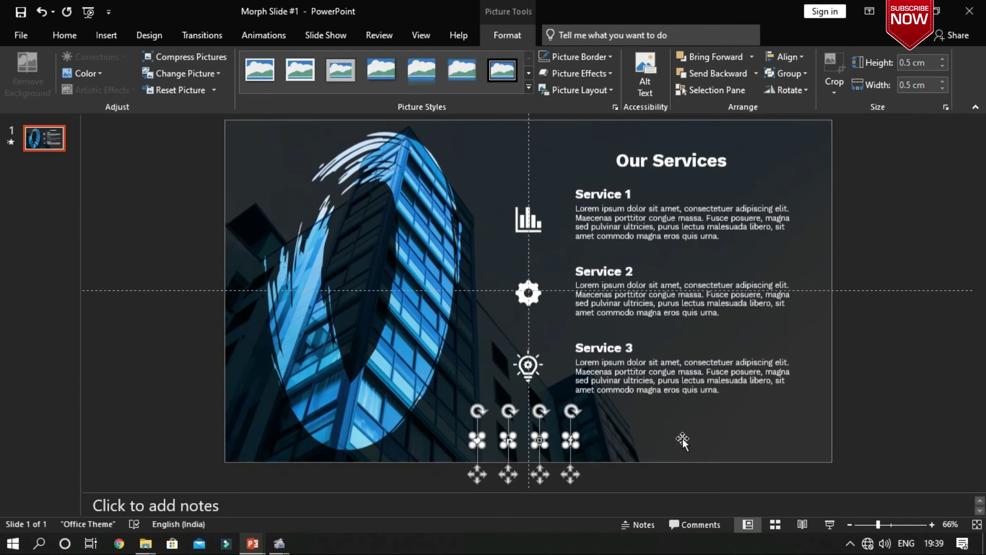
key(Down)
key(Down)
key(Down)
key(Down)
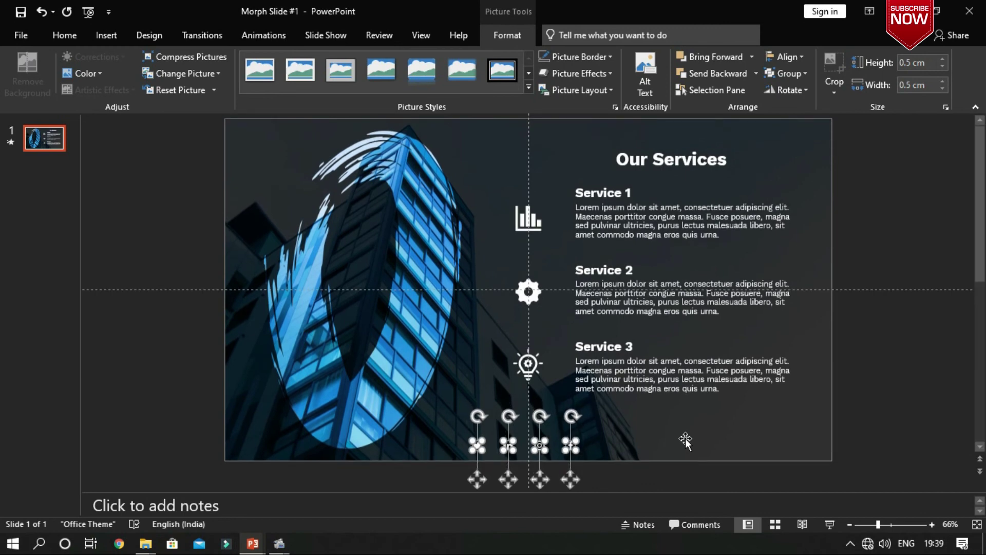
click(871, 386)
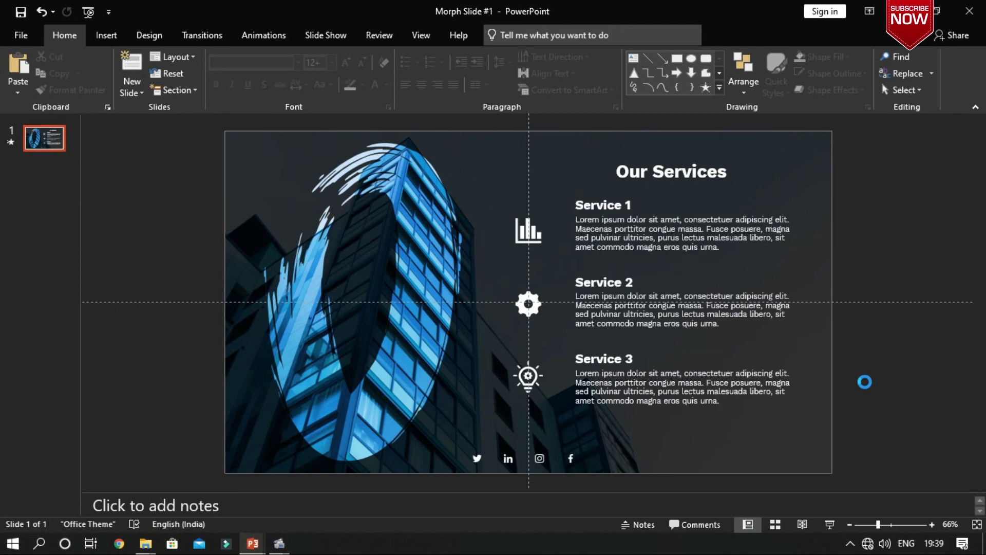
Nudge the Our Services heading up one step and play the slide as a slide show.
click(685, 170)
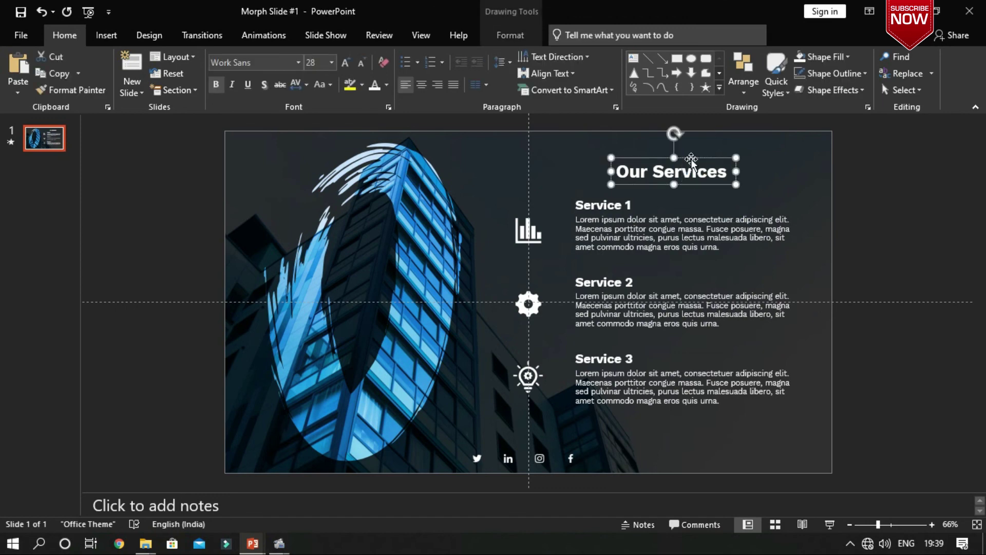
key(Up)
key(Up)
key(Up)
key(Up)
key(Up)
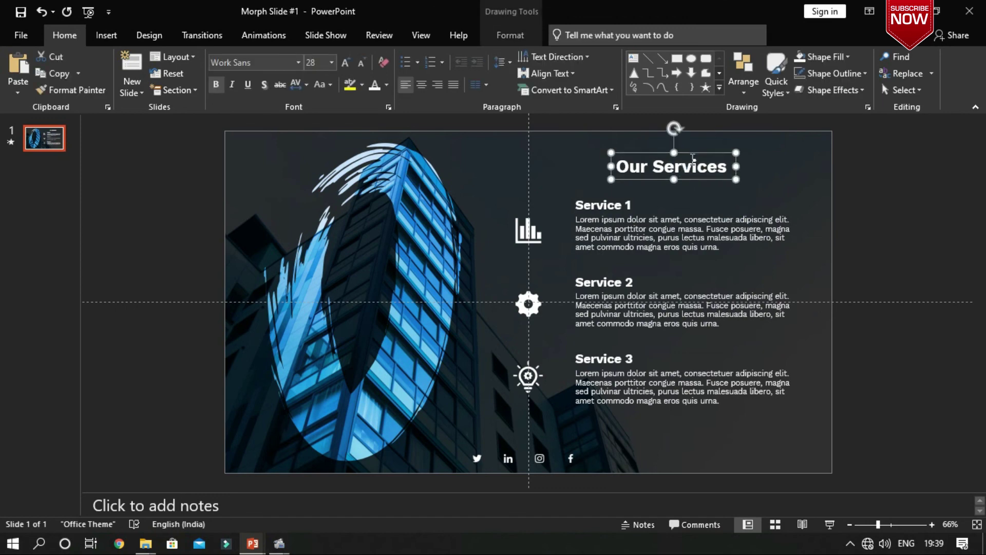
click(855, 260)
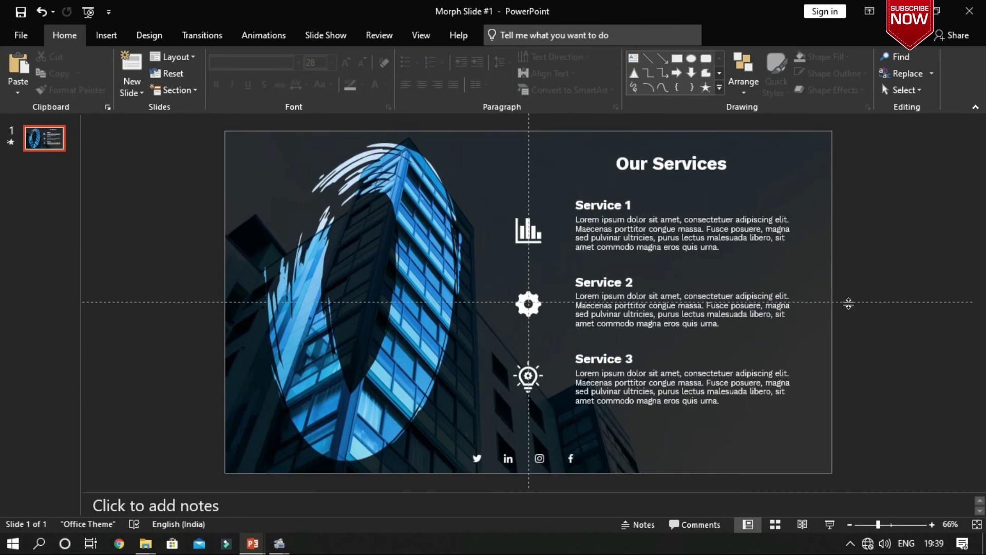
click(829, 524)
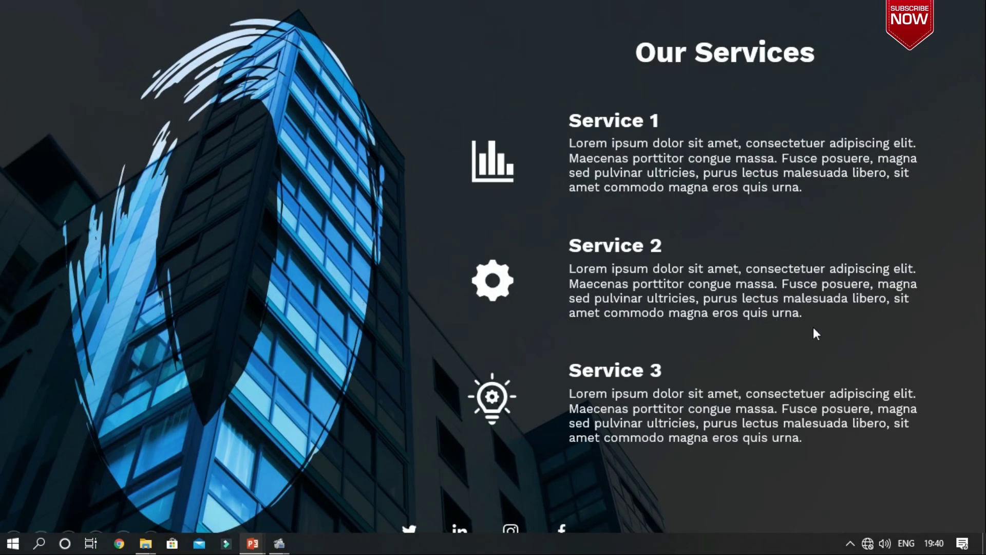
Finish the services slide show, return to editing, then restart it from the status bar.
click(813, 327)
click(812, 326)
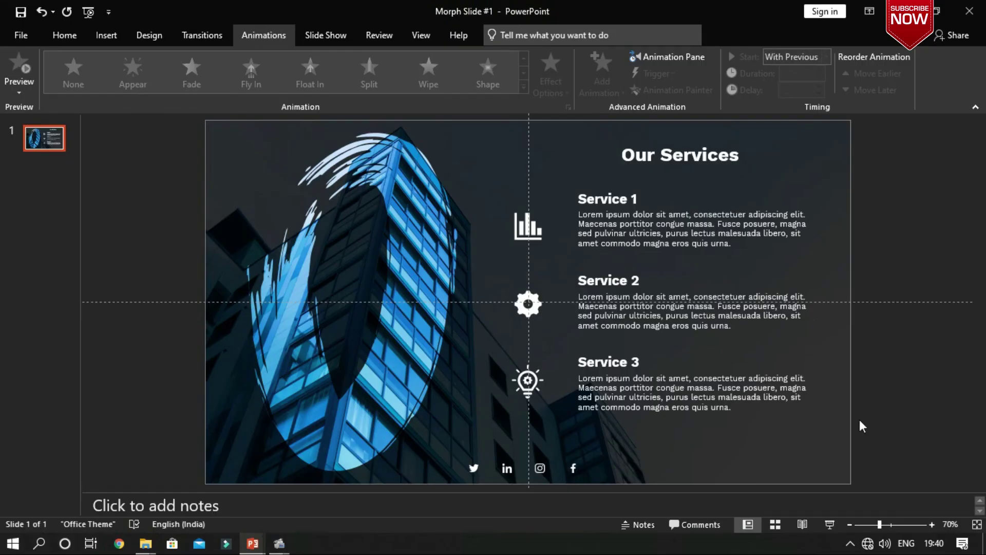
click(828, 524)
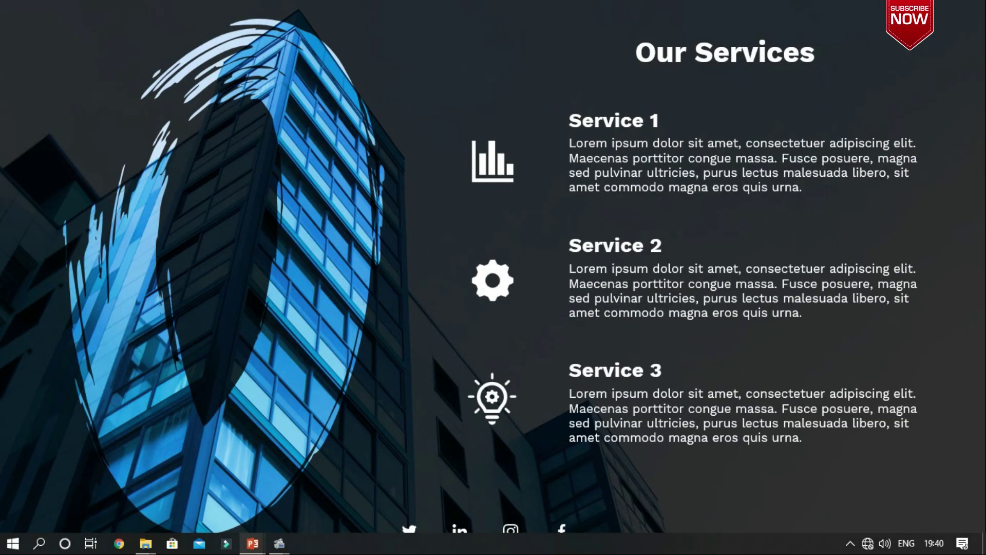